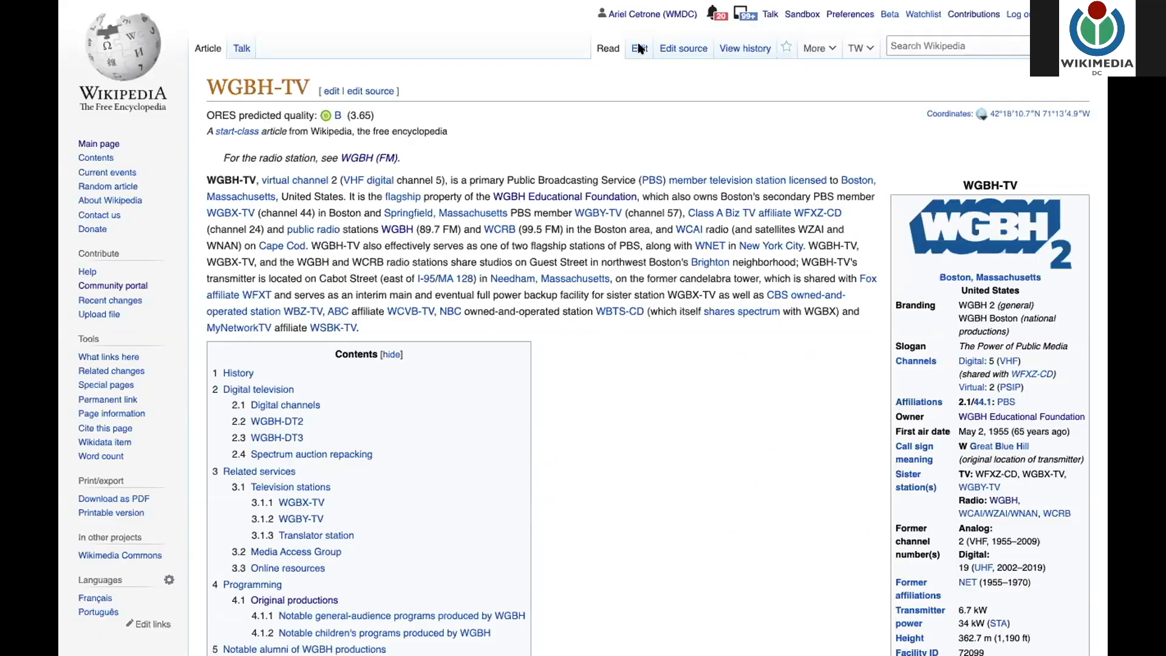
Open the WGBH-TV article for editing in the visual editor
click(639, 49)
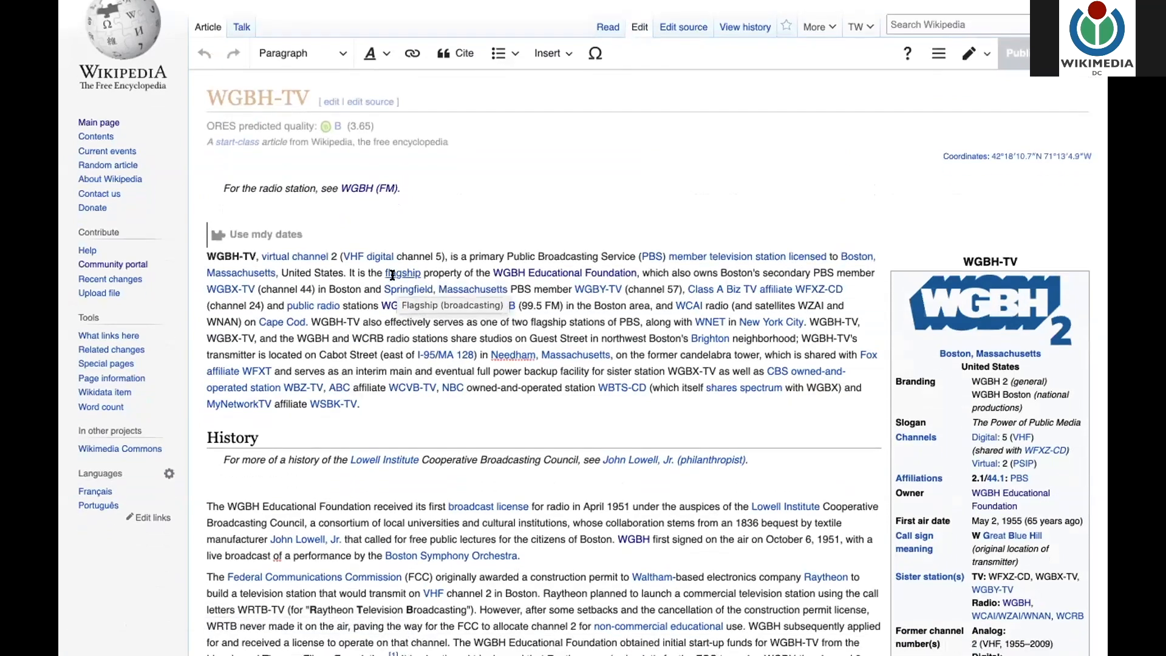
scroll(392, 285, down, 2)
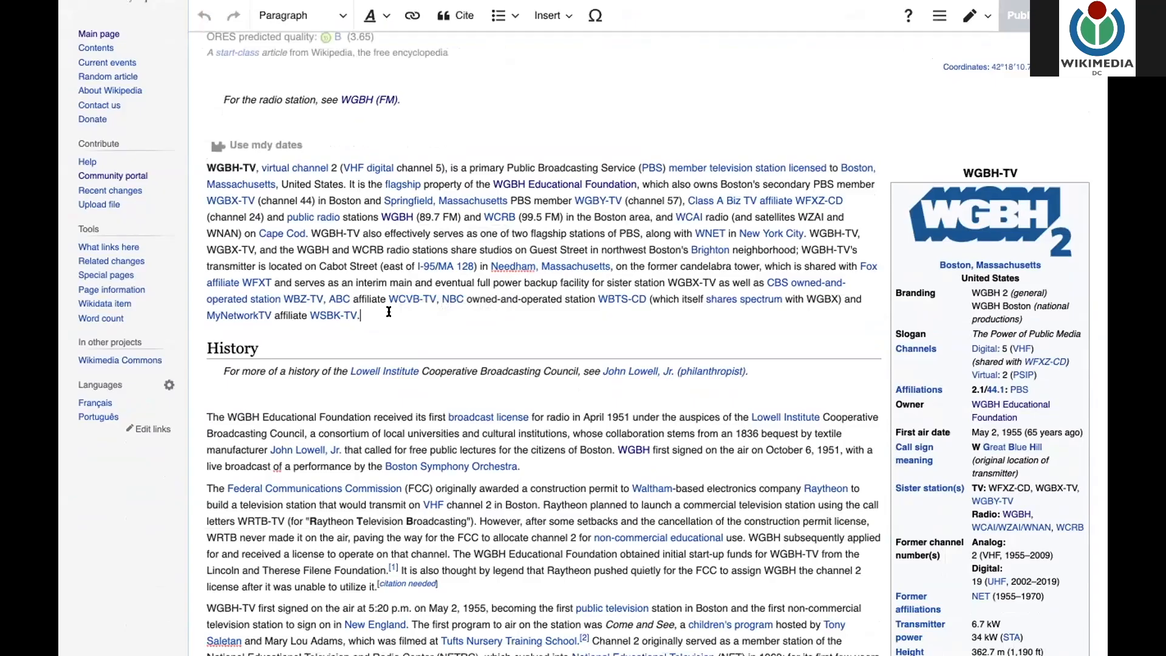
Enter test text at the end of the article's lead paragraph and remove it
text(nbnkr)
key(BackSpace)
key(BackSpace)
key(BackSpace)
key(BackSpace)
key(BackSpace)
key(BackSpace)
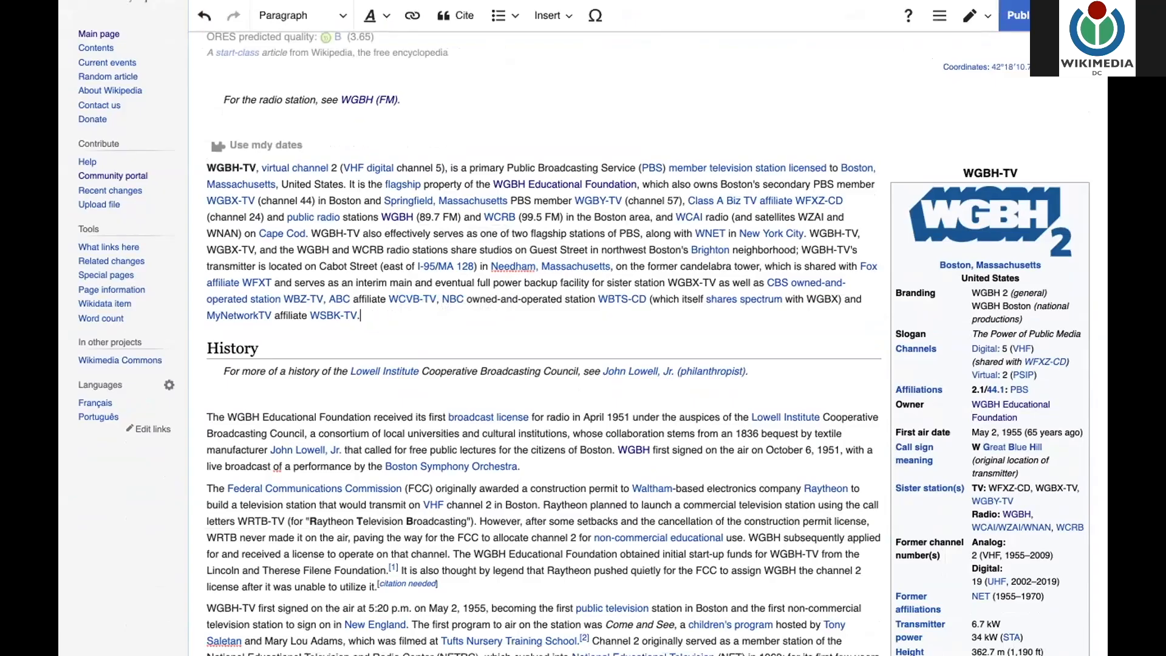
Enter test text after the History sentence about being digital-only since June 12, 2009, and delete it
scroll(342, 413, down, 2)
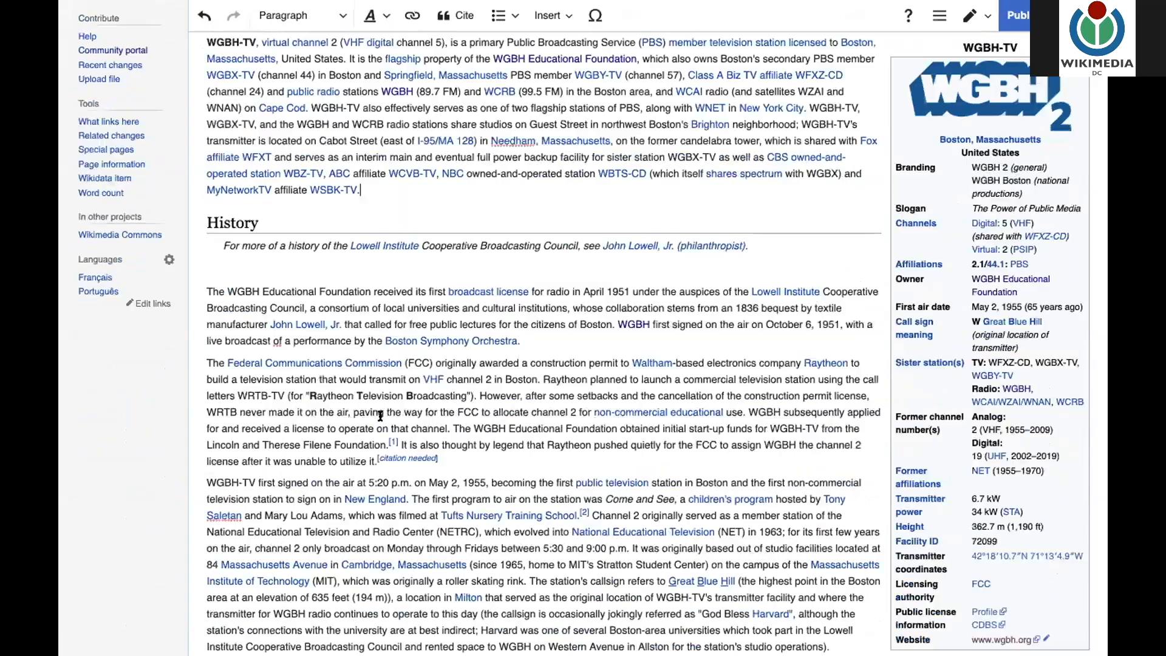
scroll(380, 416, down, 1)
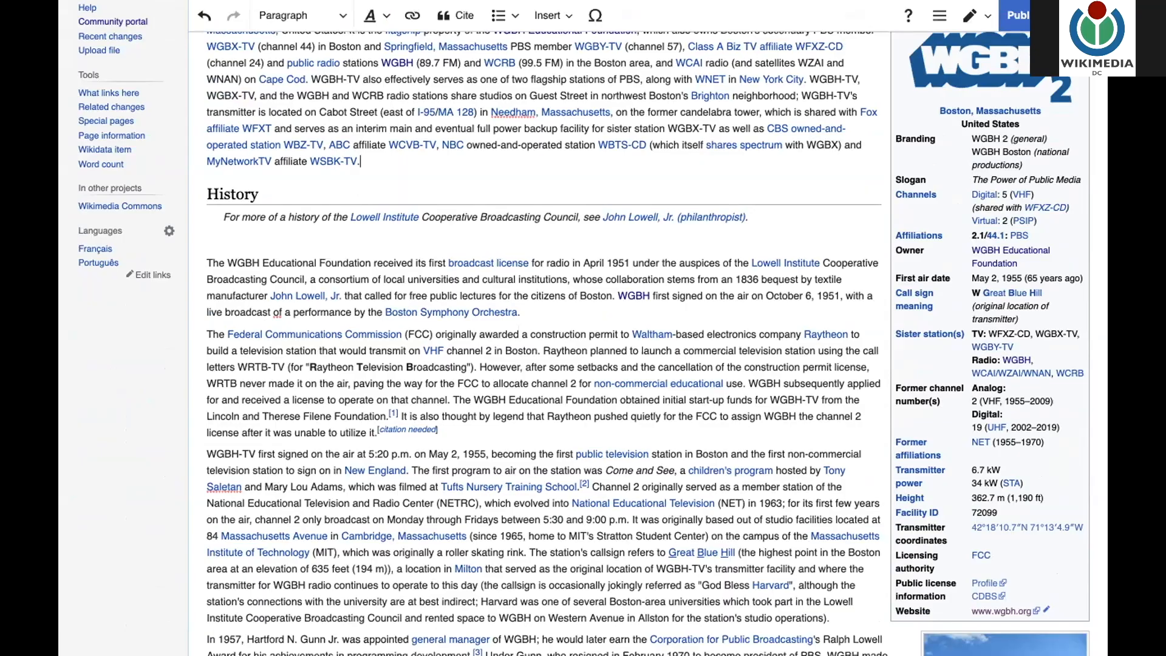
scroll(572, 307, down, 3)
scroll(572, 307, down, 12)
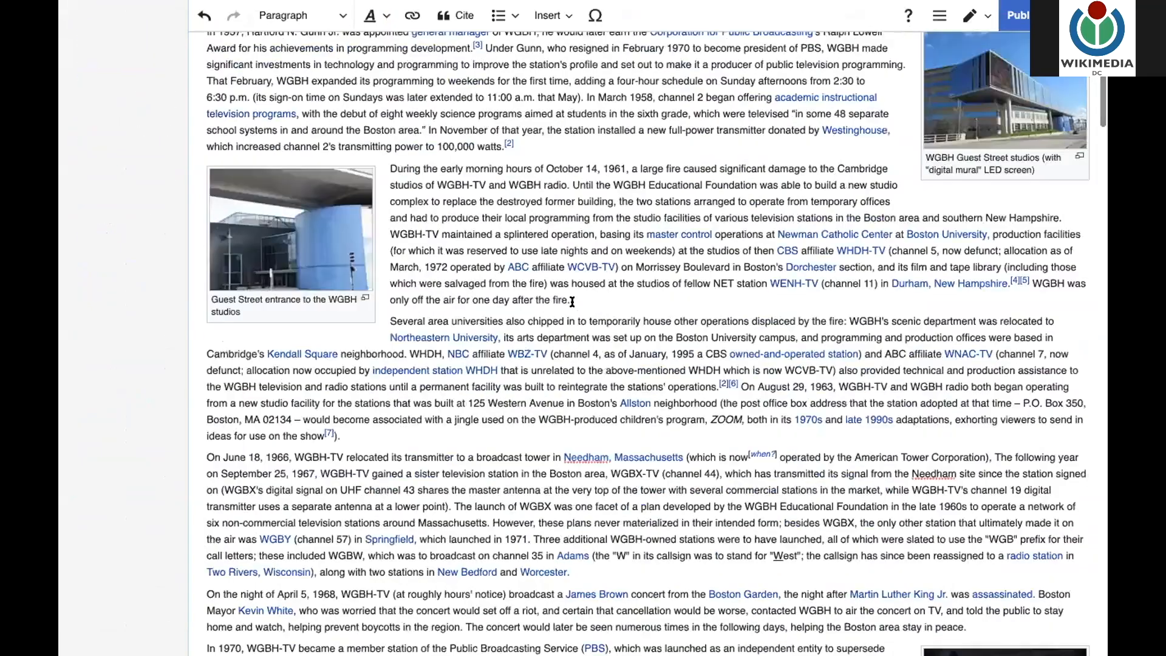
scroll(572, 302, down, 5)
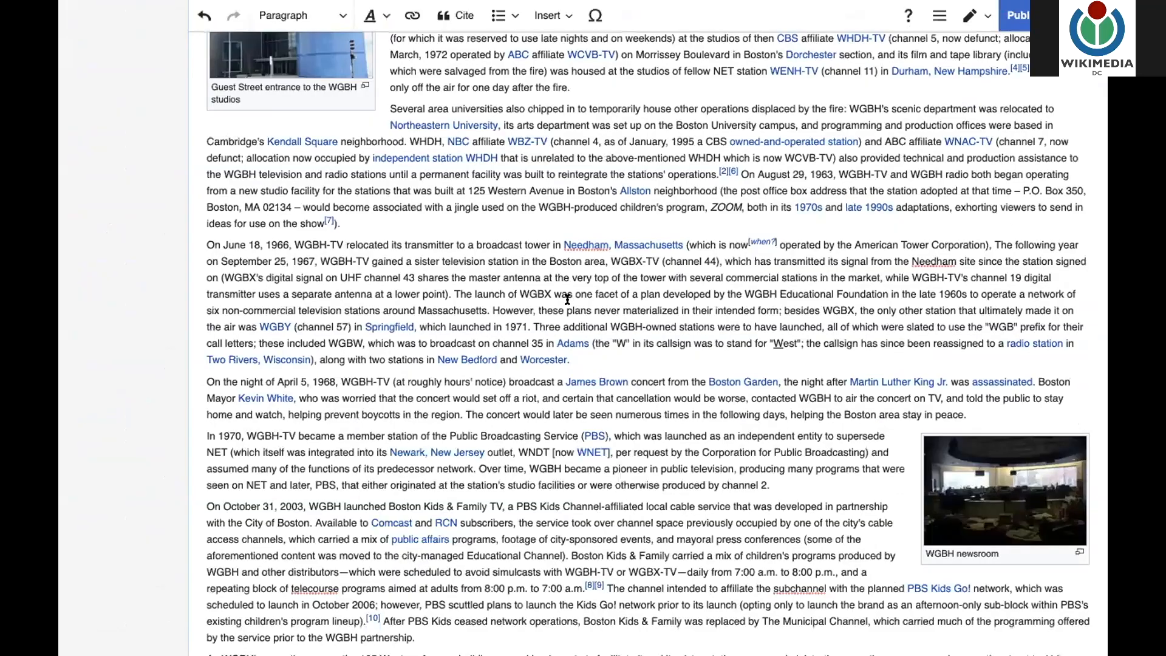
scroll(568, 299, down, 9)
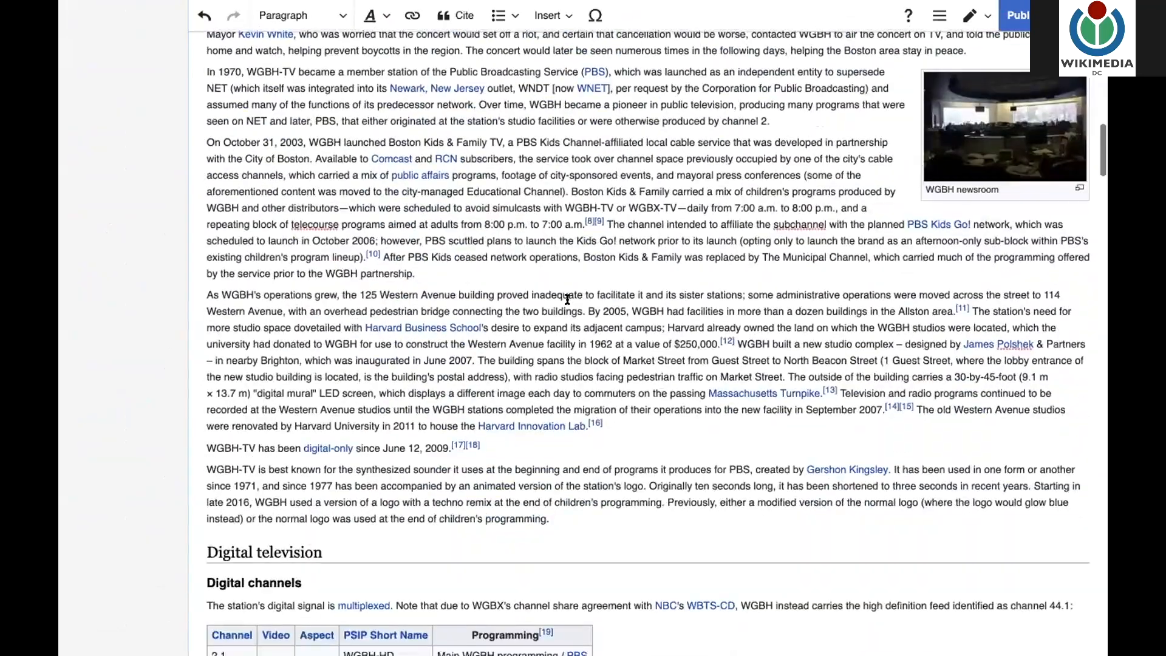
scroll(567, 299, down, 1)
click(498, 392)
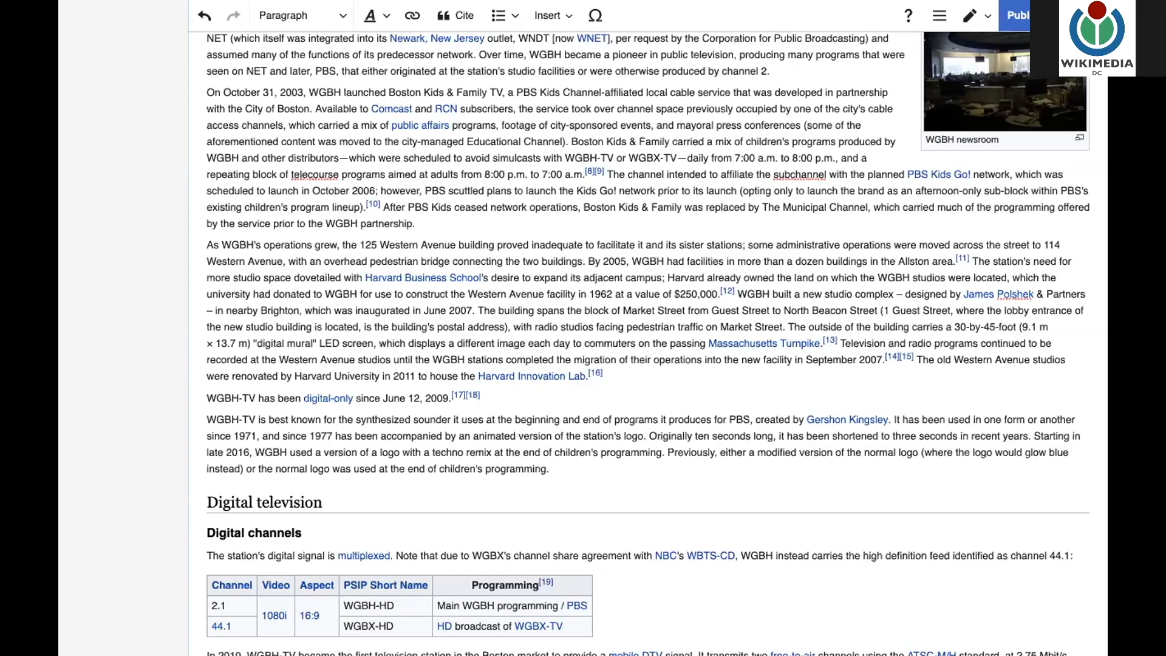
text(fnjdknknsmknka)
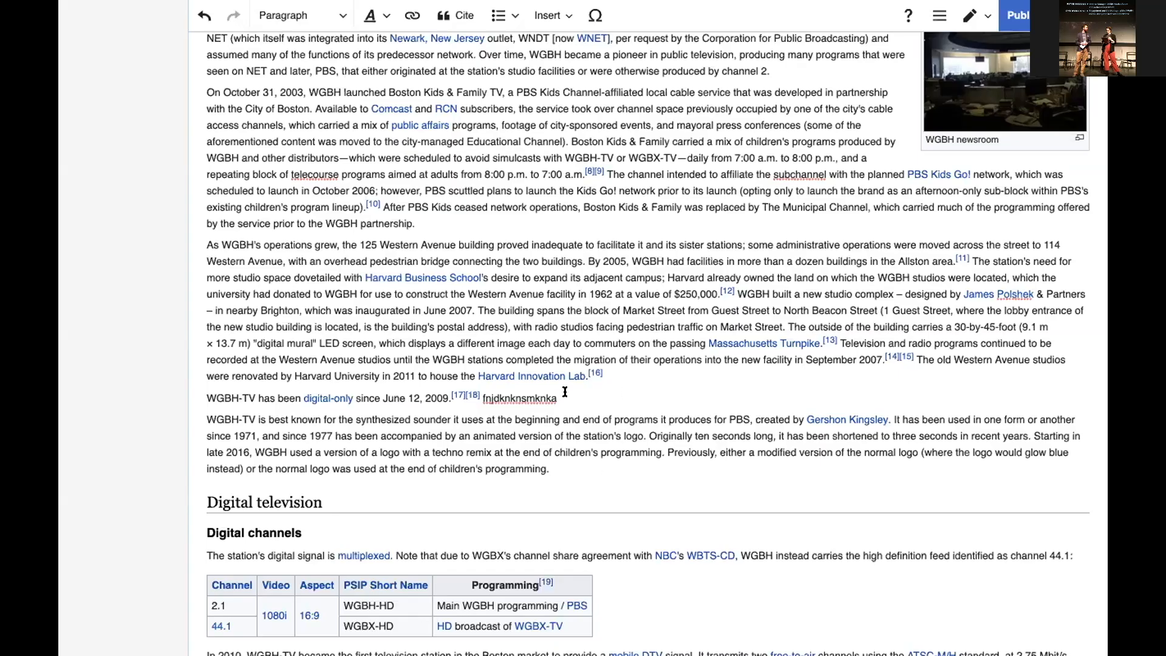
double_click(483, 399)
key(BackSpace)
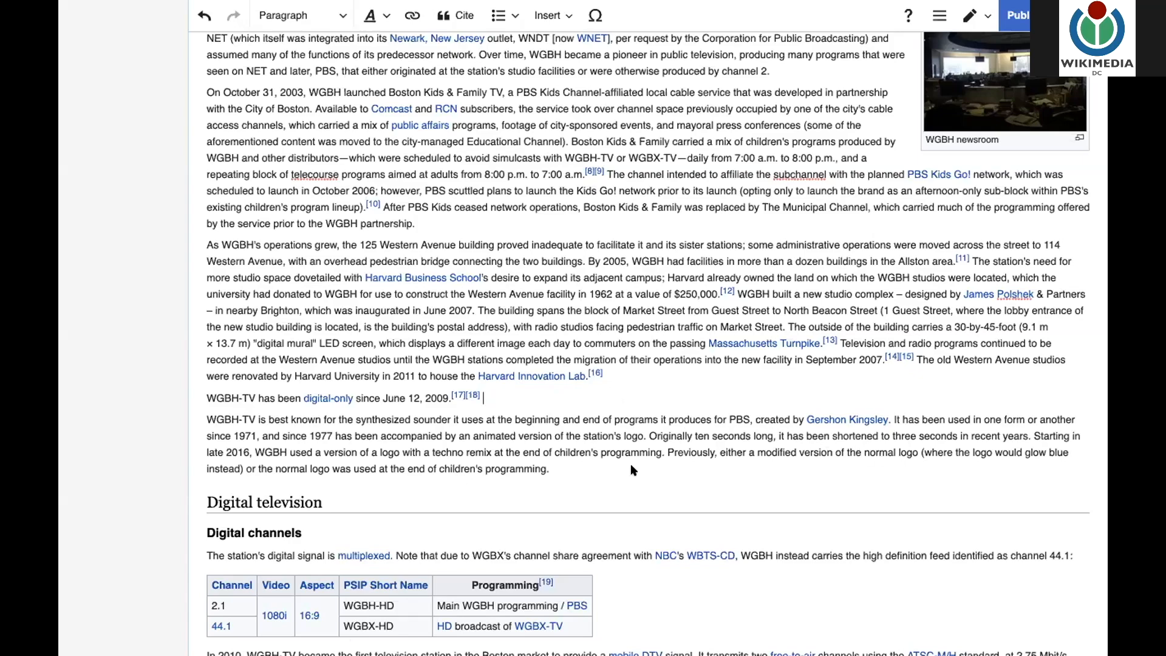
Below the Original productions list, add a paragraph saying the WGBH Media Library and Archives provides online access to historically important WGBH television and radio programming on OpenVault
click(671, 484)
scroll(670, 482, up, 10)
scroll(670, 481, up, 8)
scroll(669, 480, down, 12)
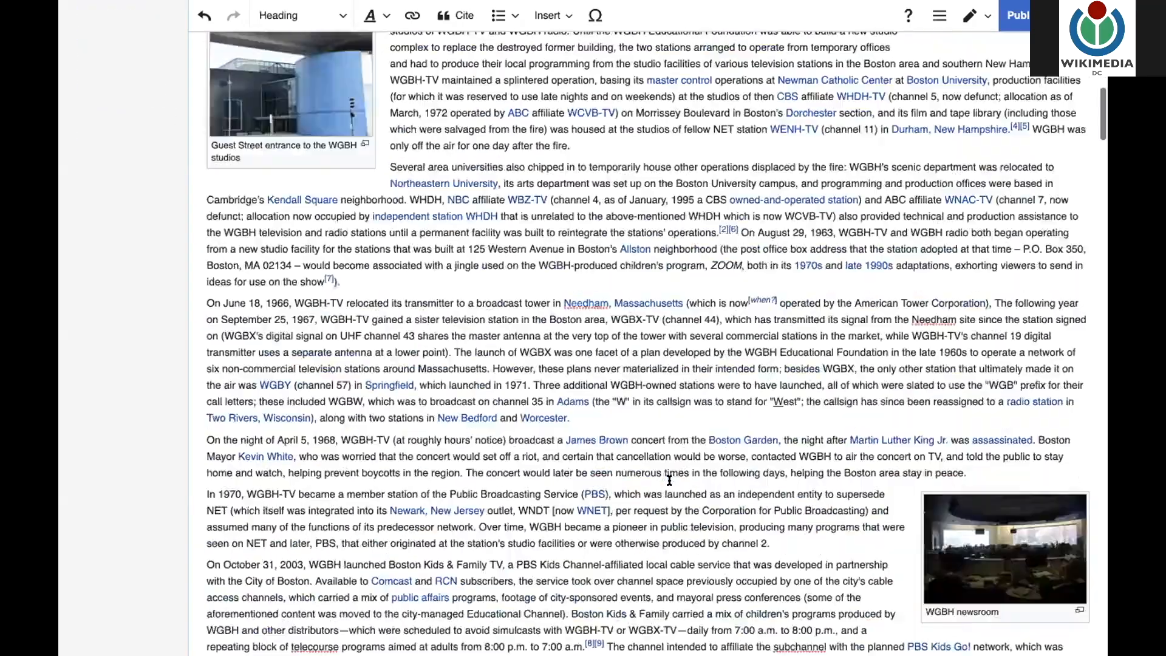
scroll(670, 480, down, 15)
scroll(669, 481, down, 18)
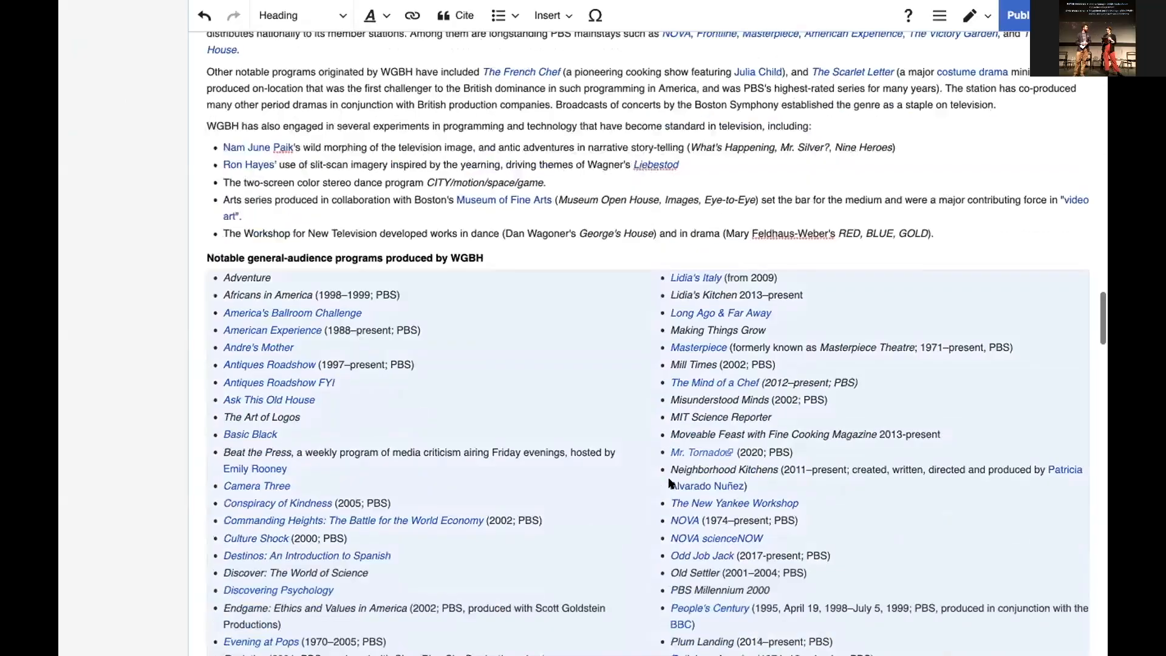
scroll(669, 483, down, 16)
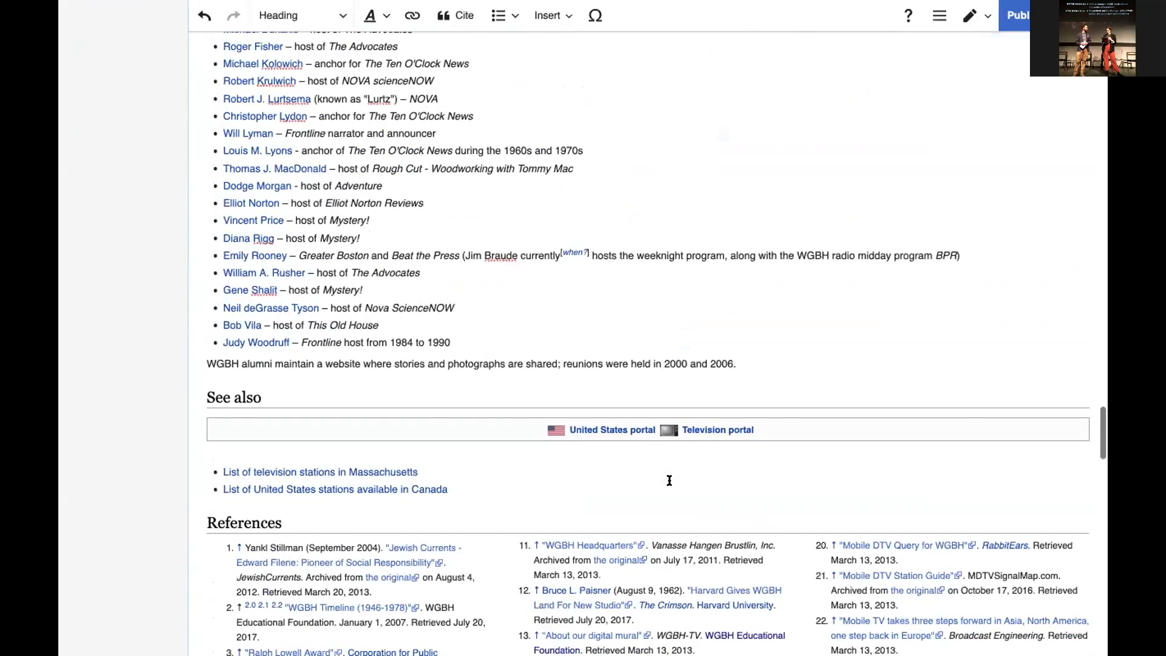
scroll(669, 480, up, 15)
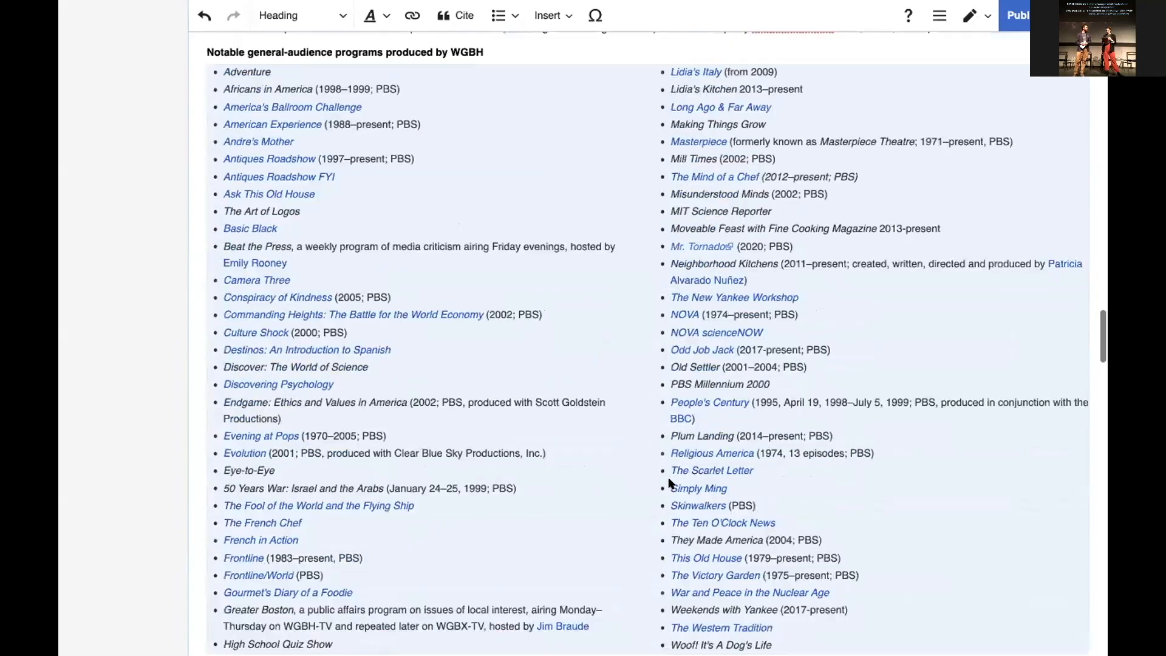
scroll(669, 483, up, 12)
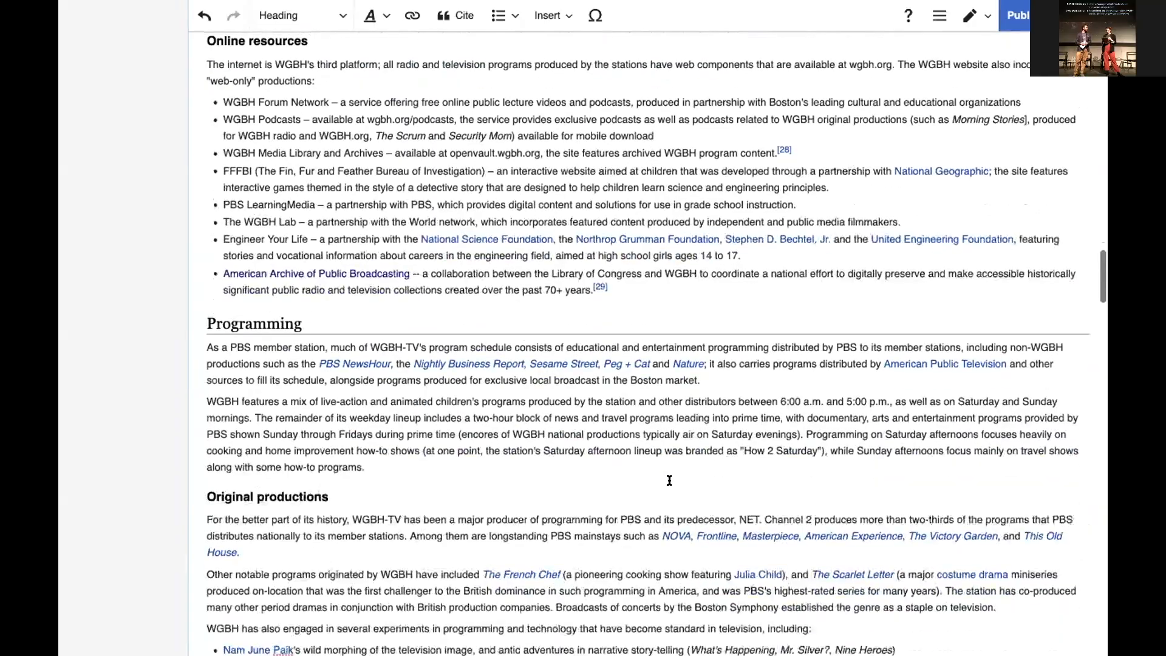
scroll(669, 481, down, 2)
scroll(574, 378, down, 5)
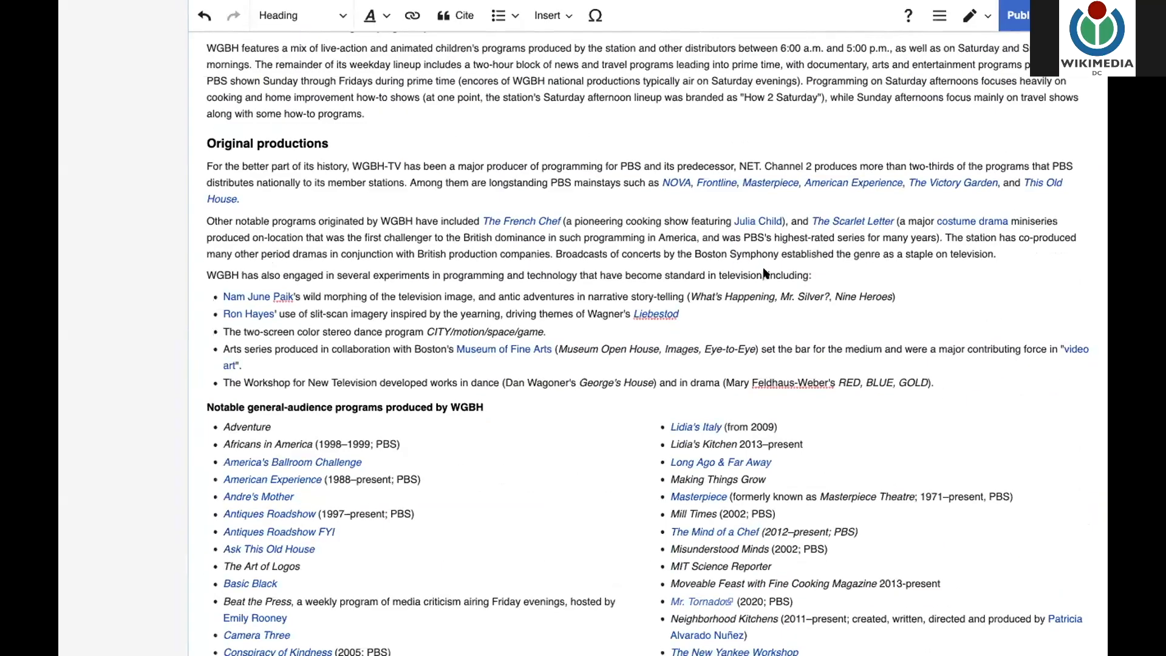
click(948, 376)
key(Return)
key(Return)
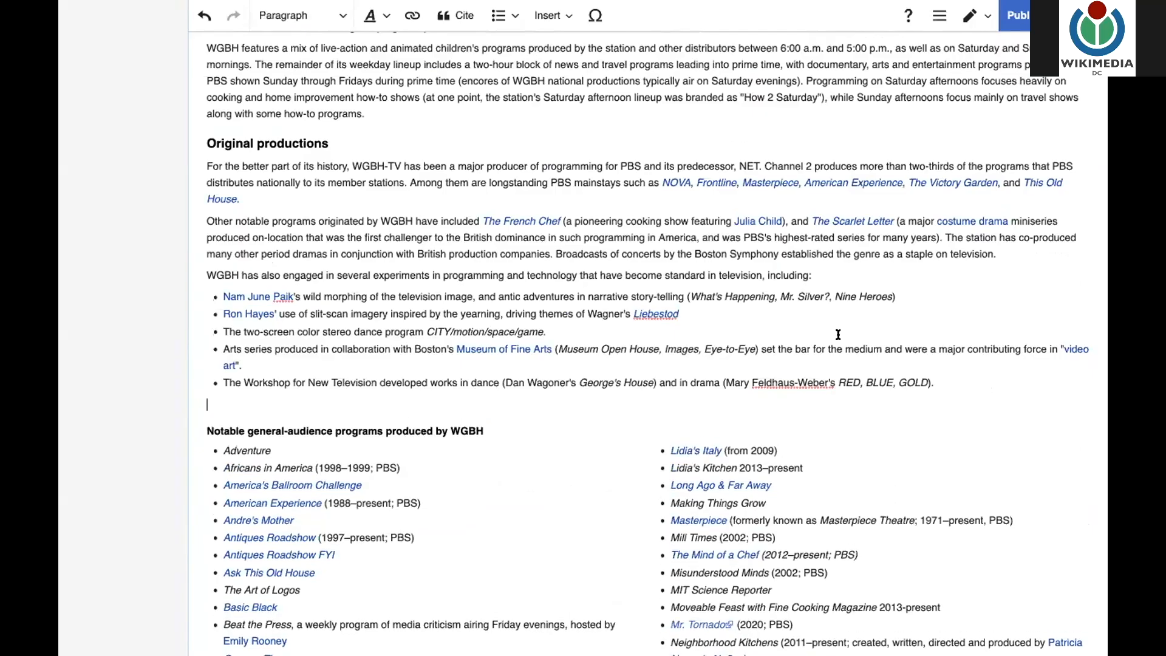
text(The WGBH Media Library and Archives provides online access to unique and historically important public television and radio programming produced by WGBH on the website OpenVault.)
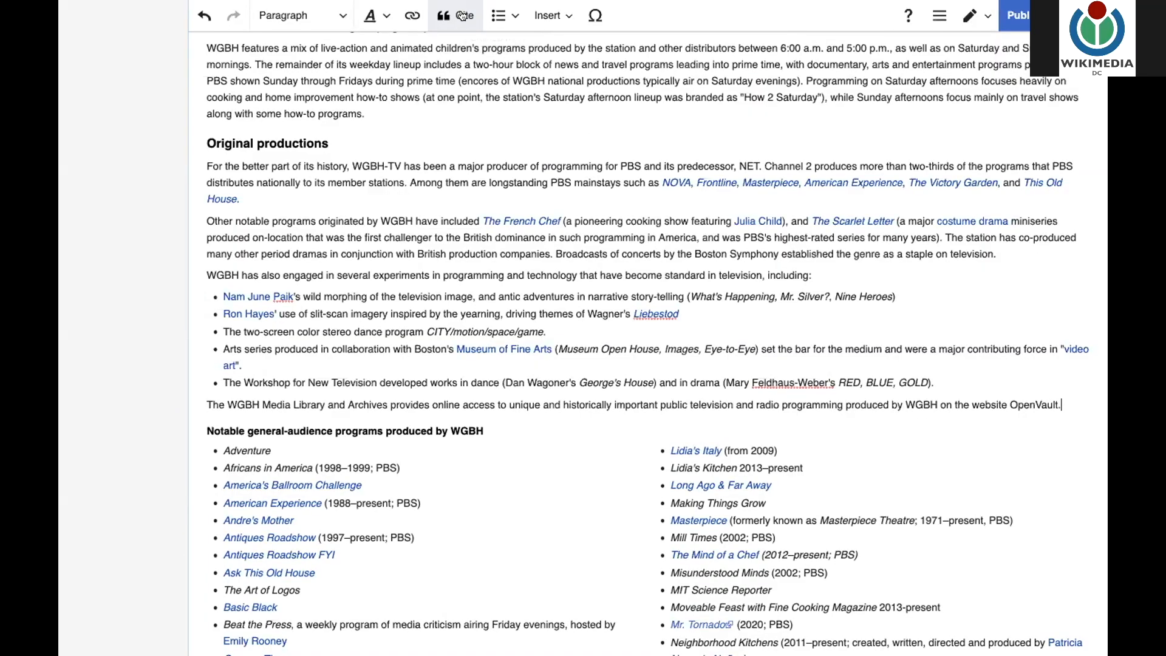
Examine the Automatic and Manual citation options for the new OpenVault sentence and close the citation dialog
click(463, 15)
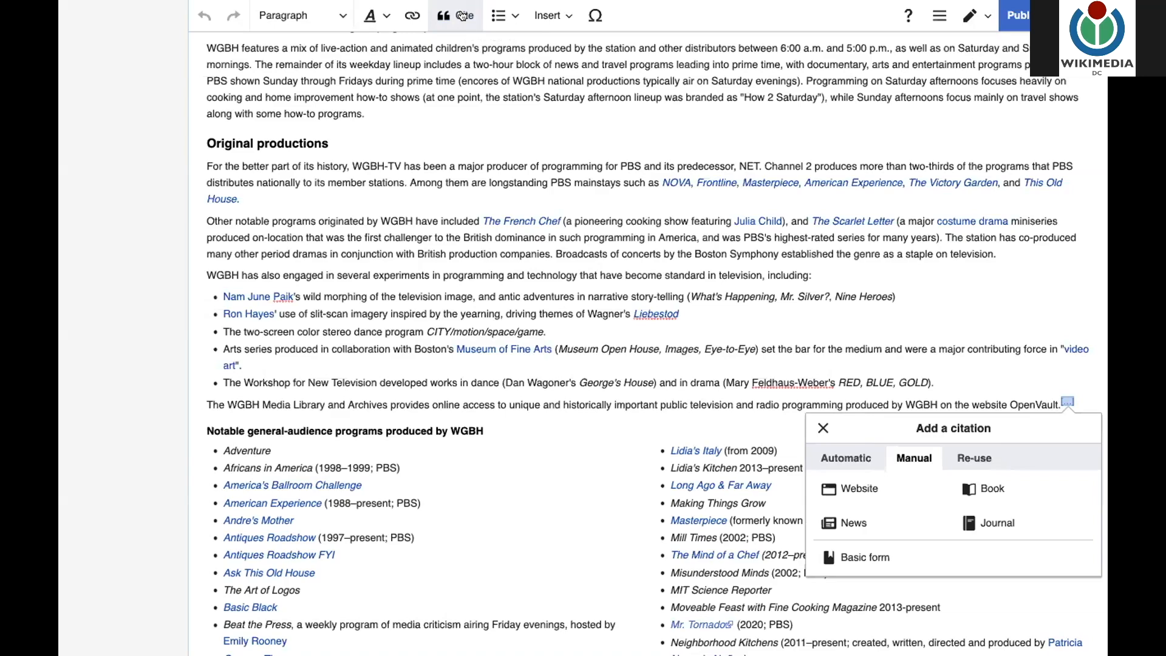
click(845, 457)
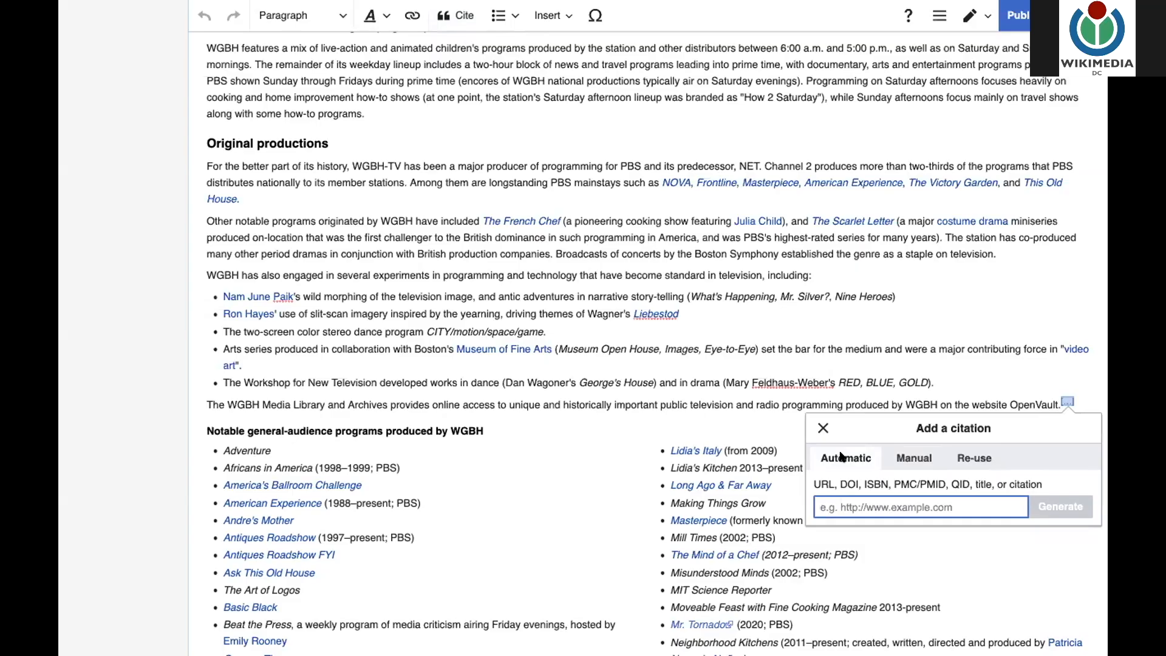
click(903, 460)
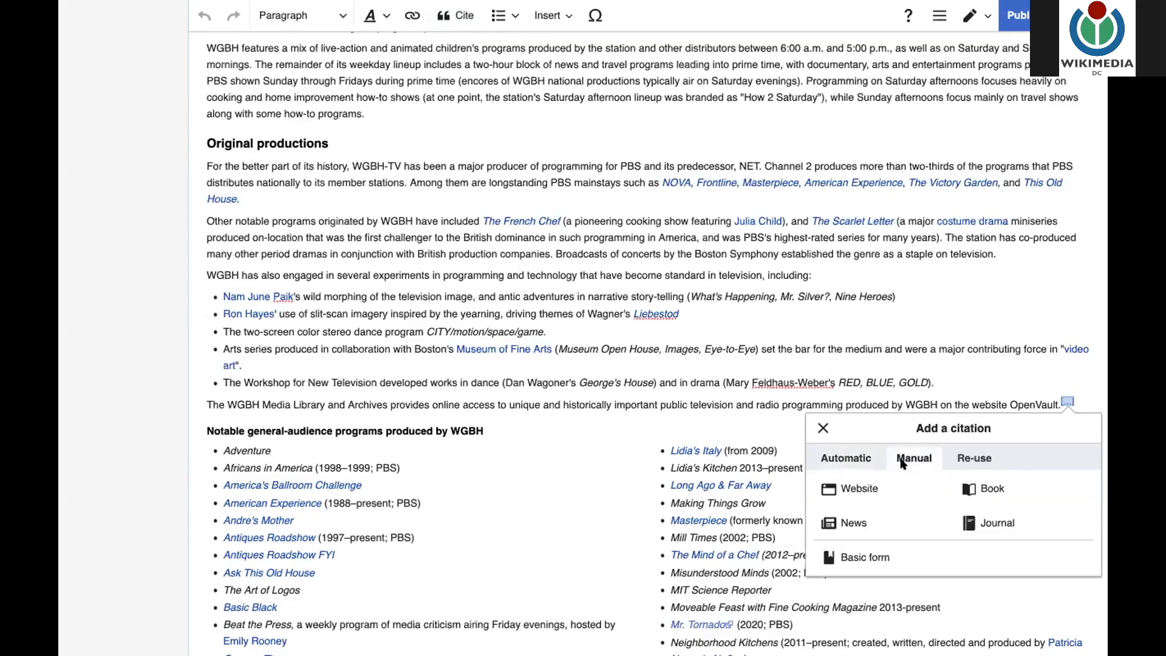
click(823, 429)
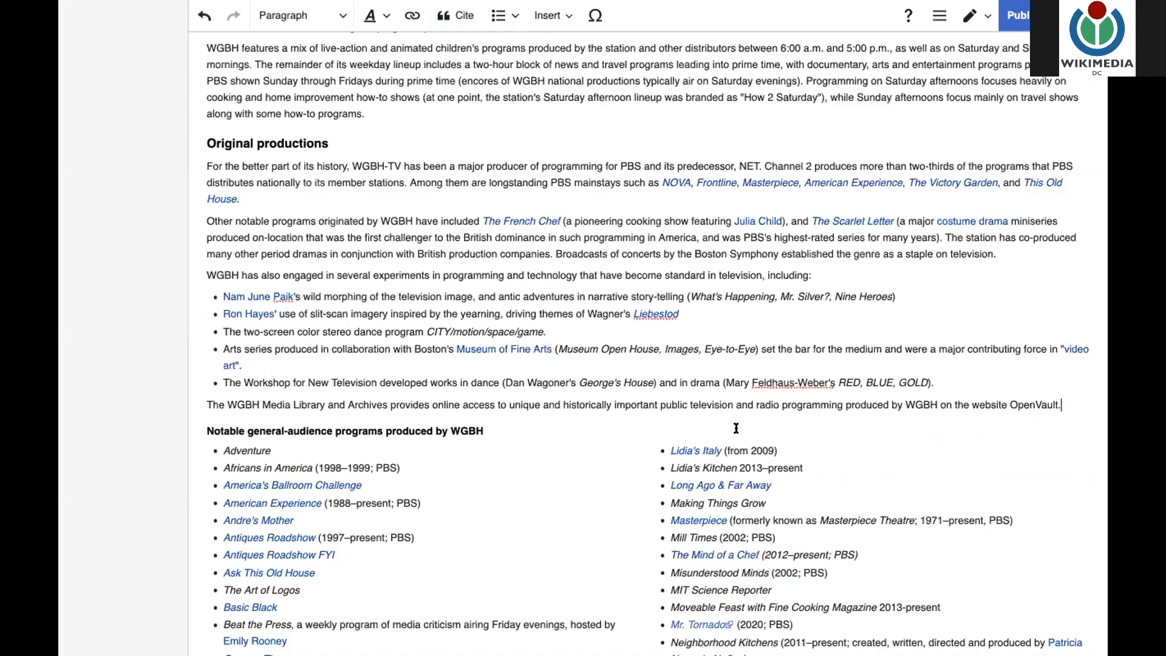
Examine the fields of the manual Book citation form and close it without inserting a citation
scroll(643, 412, down, 8)
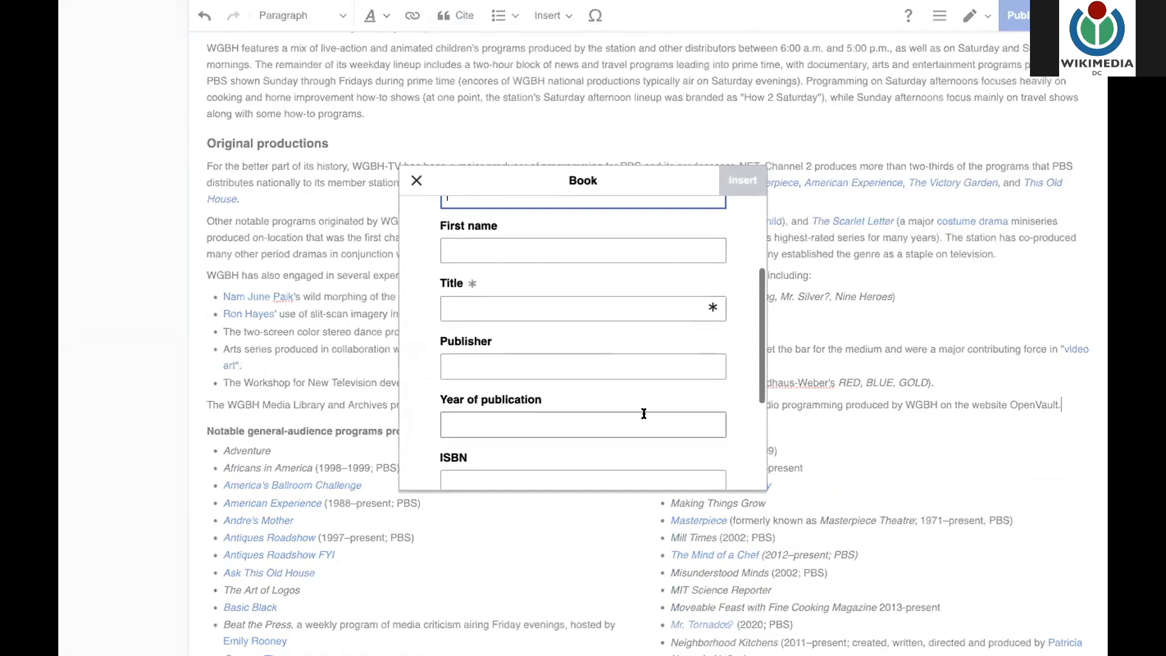
click(641, 414)
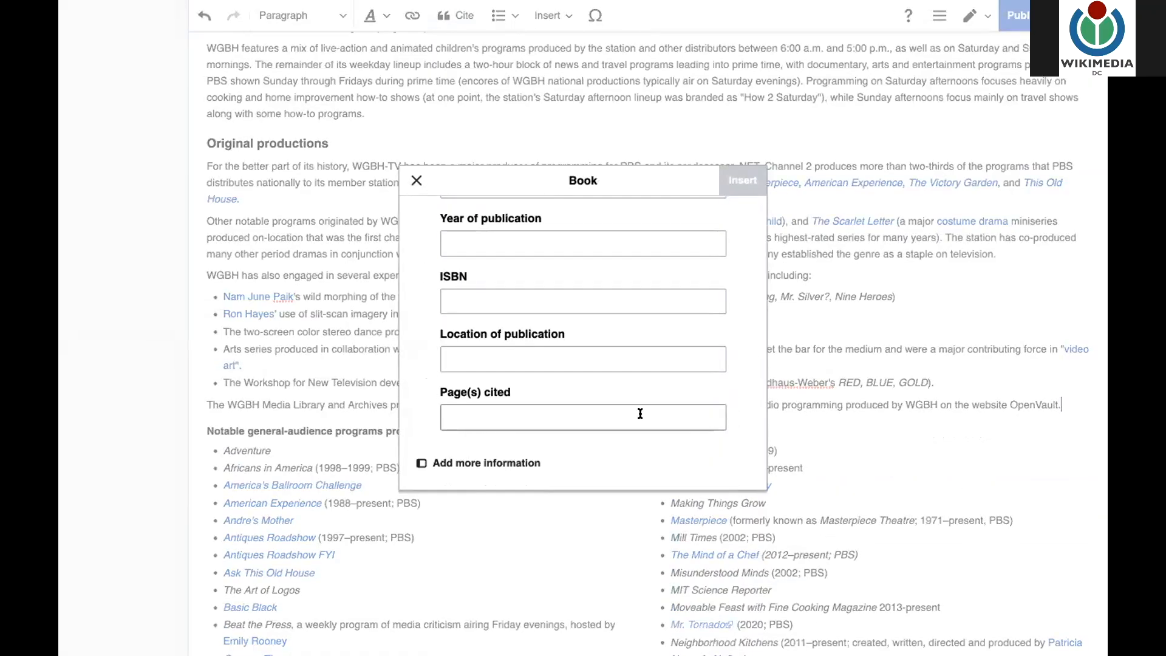
scroll(640, 414, up, 7)
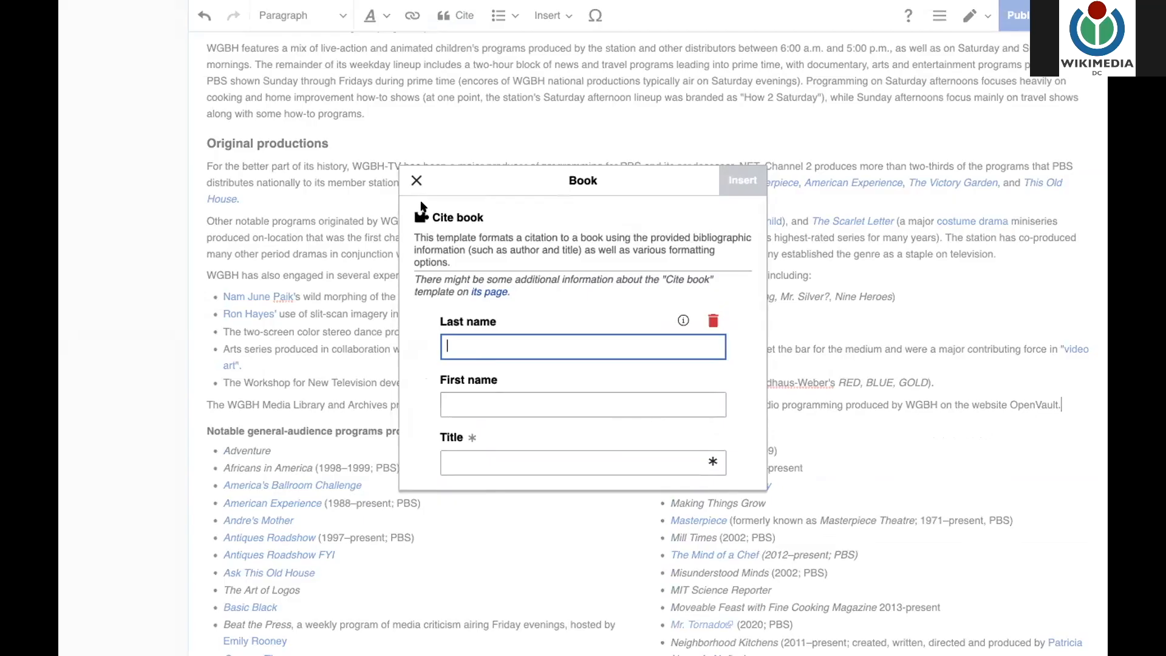
click(417, 180)
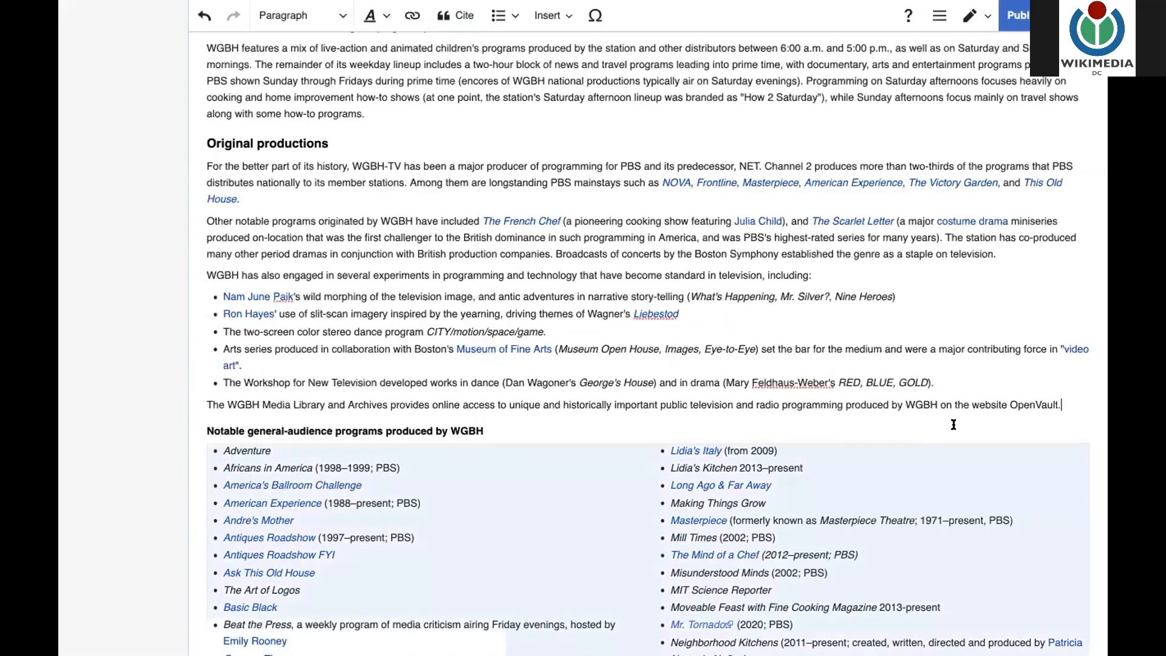
Examine the article's existing citations available for re-use and dismiss the citation dialog
click(461, 14)
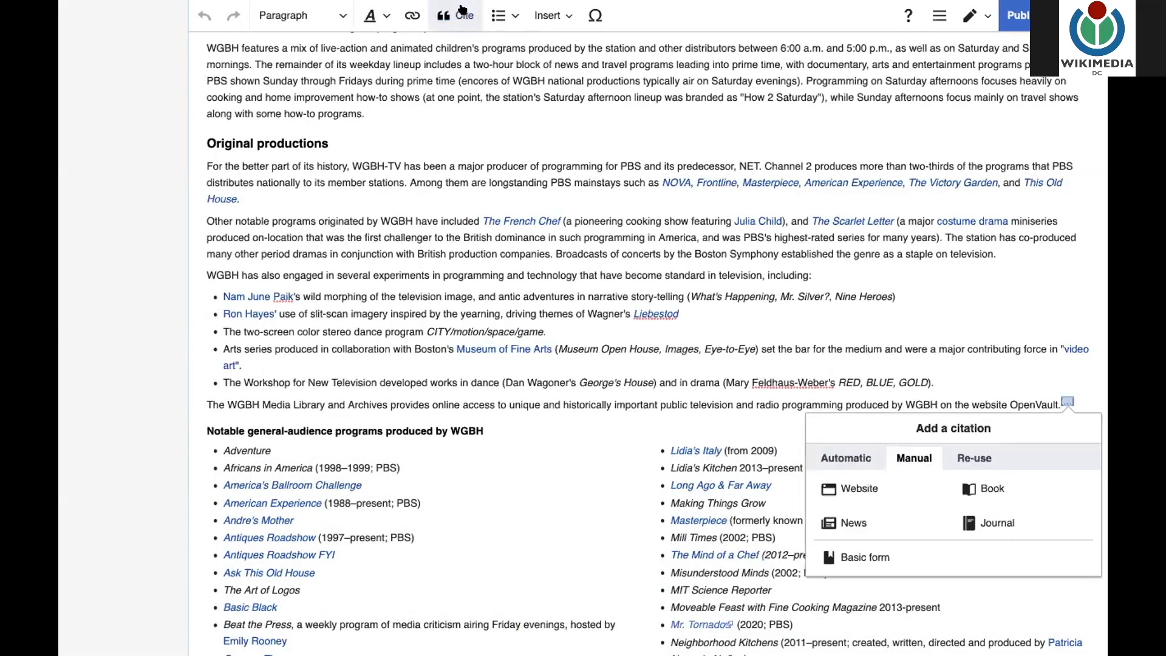
click(979, 457)
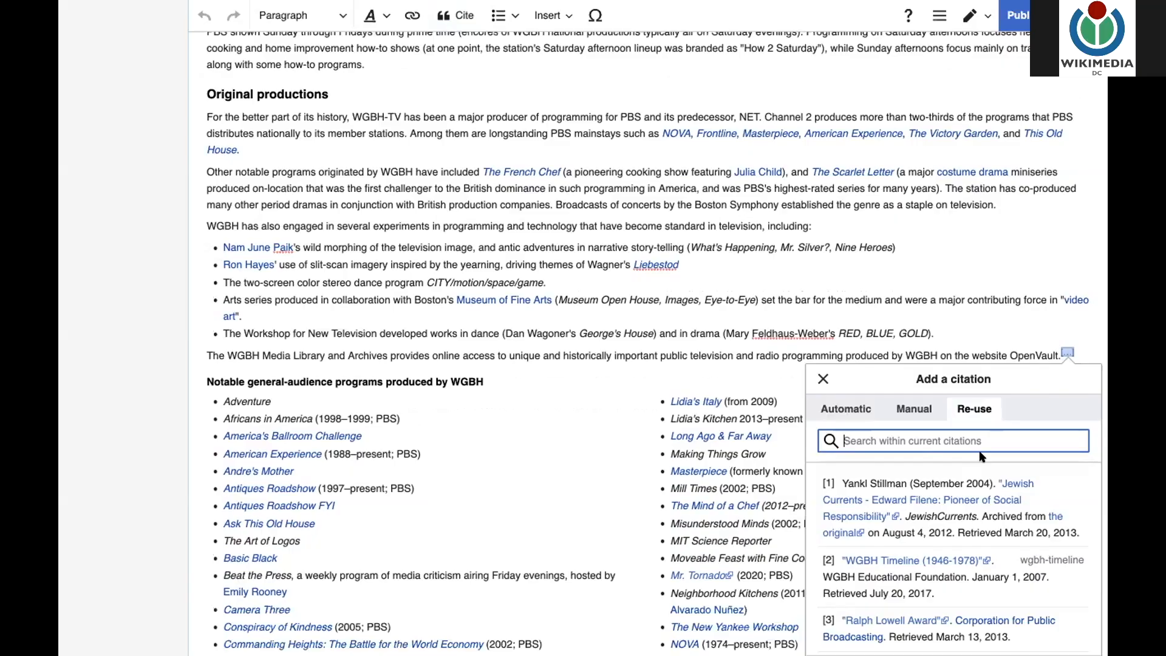
scroll(927, 552, down, 2)
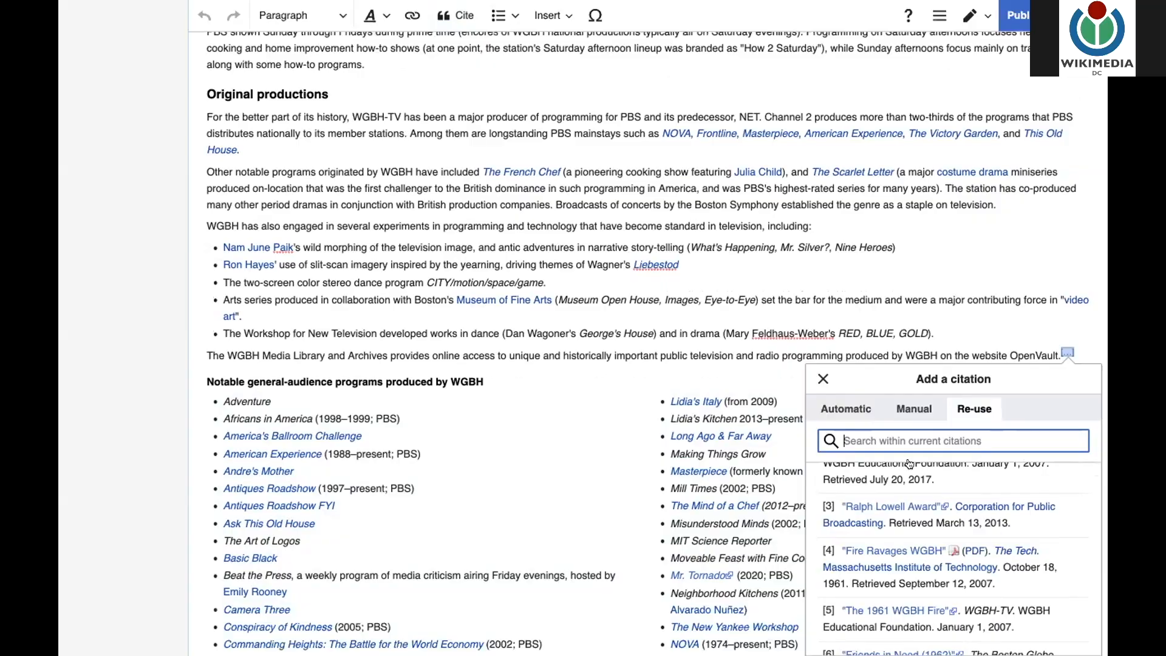
click(869, 418)
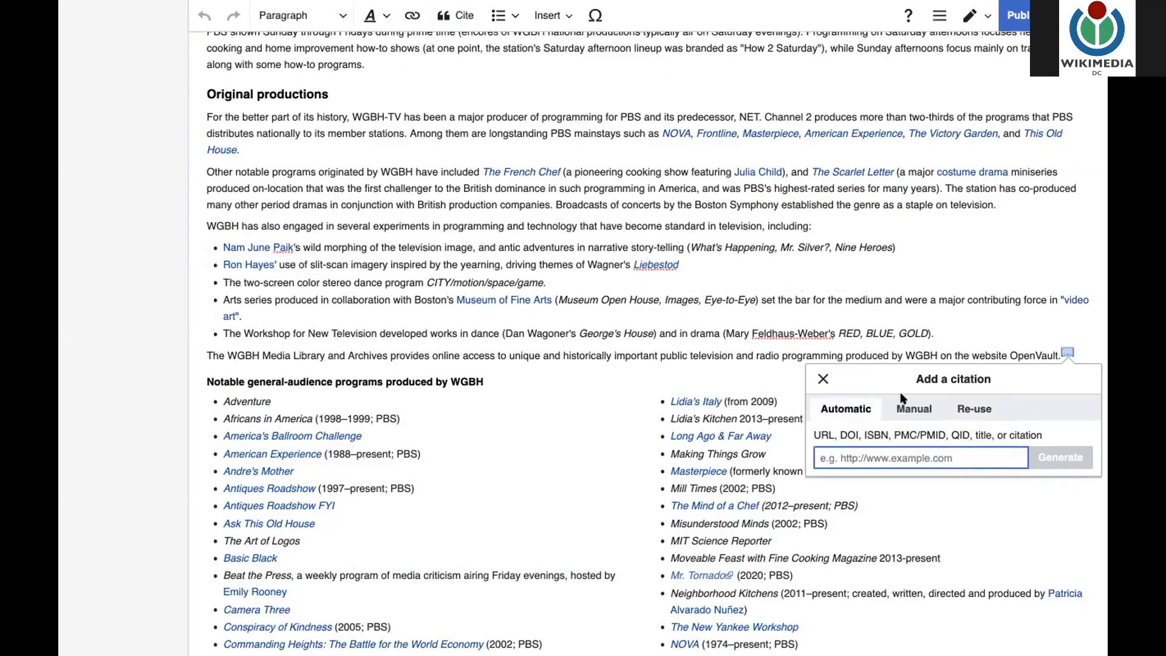
click(610, 479)
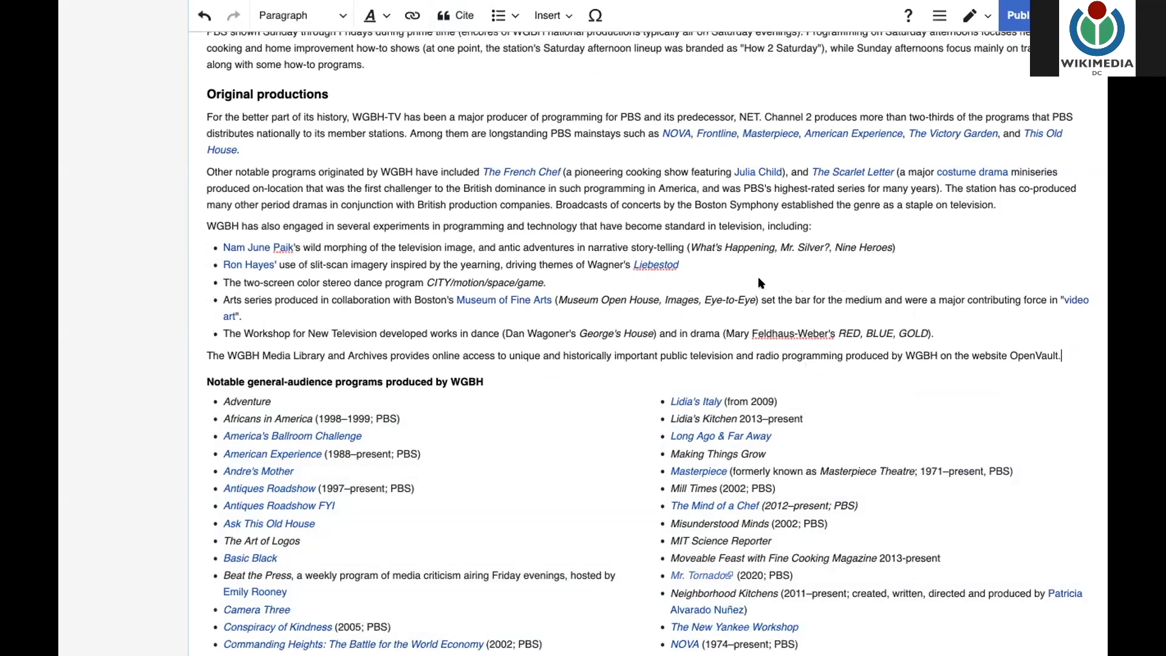
click(457, 13)
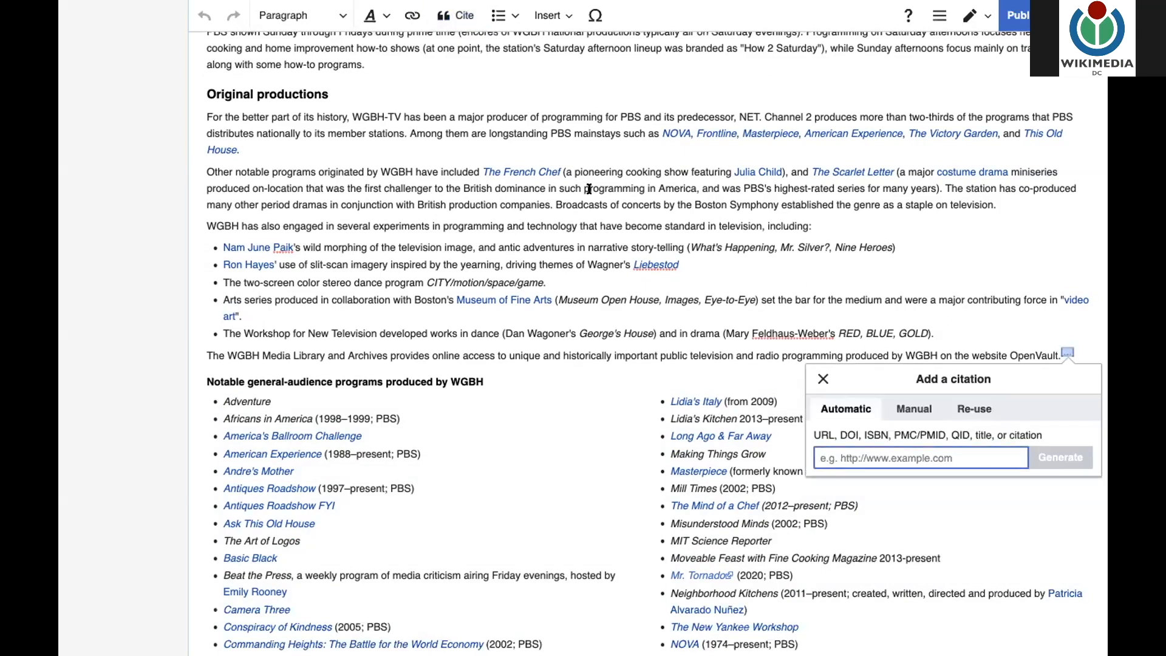
text(http://openvault.wgbh.org/about)
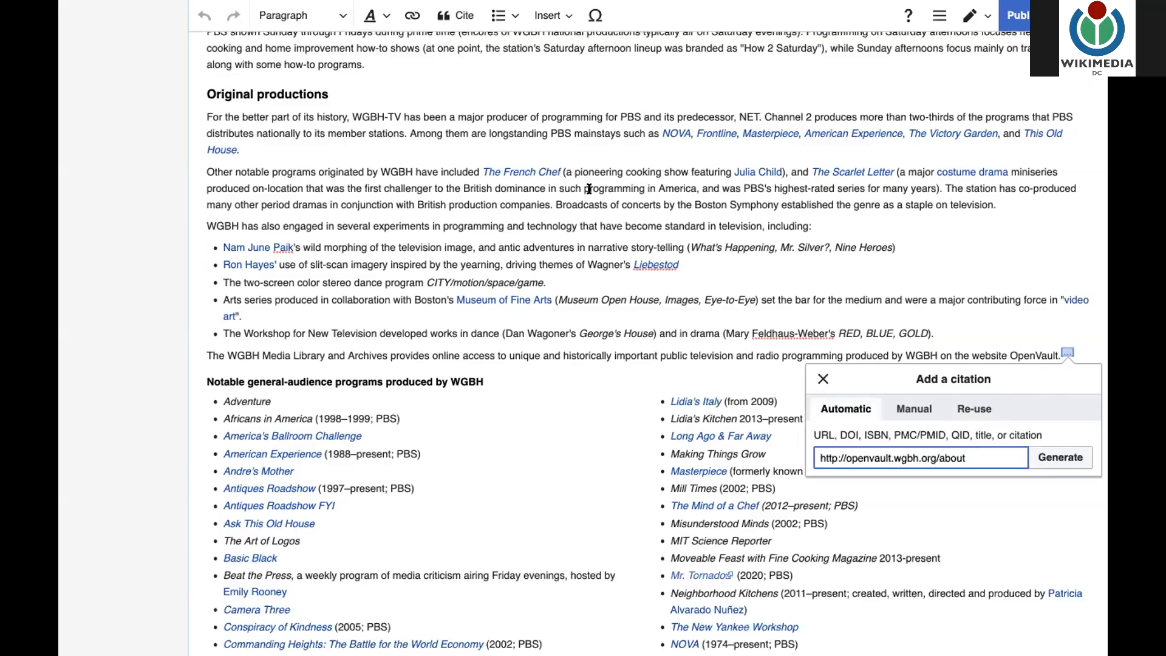
key(Return)
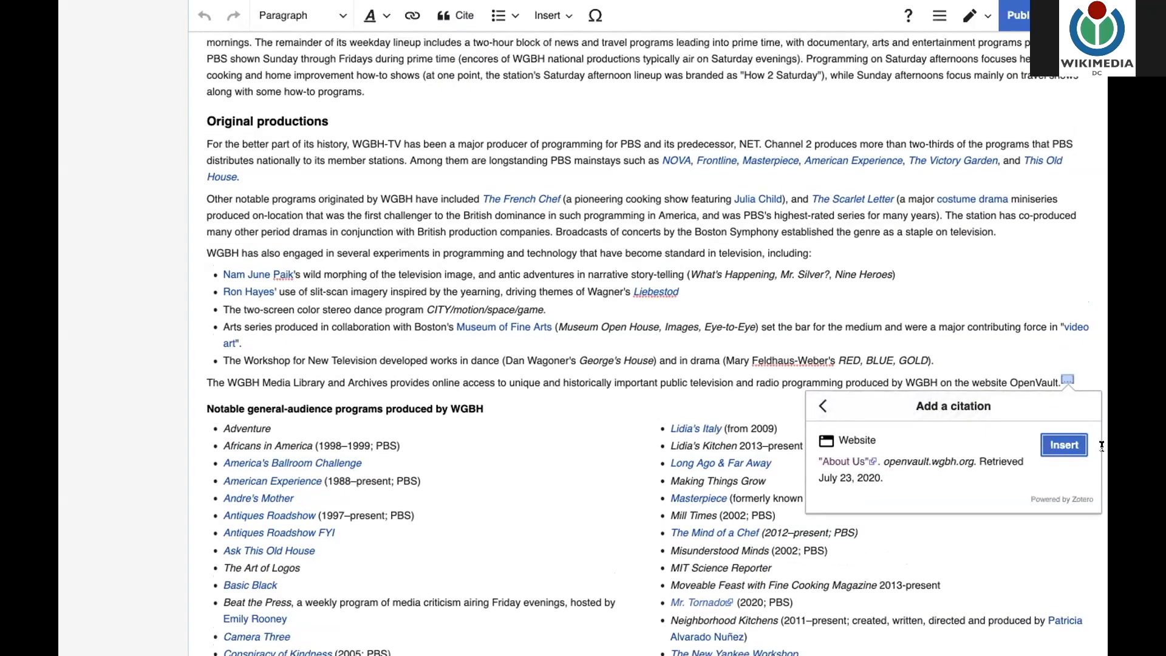
click(1056, 447)
click(1055, 447)
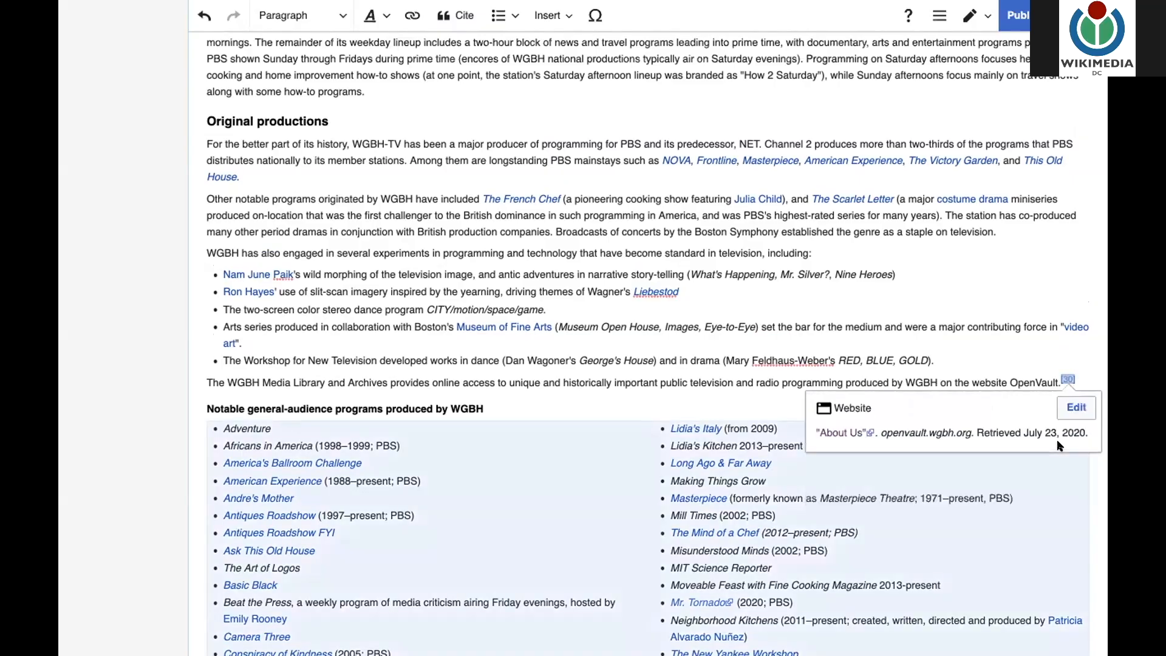
Examine the Cite web fields of the new OpenVault citation and close the form without changing anything
click(1073, 411)
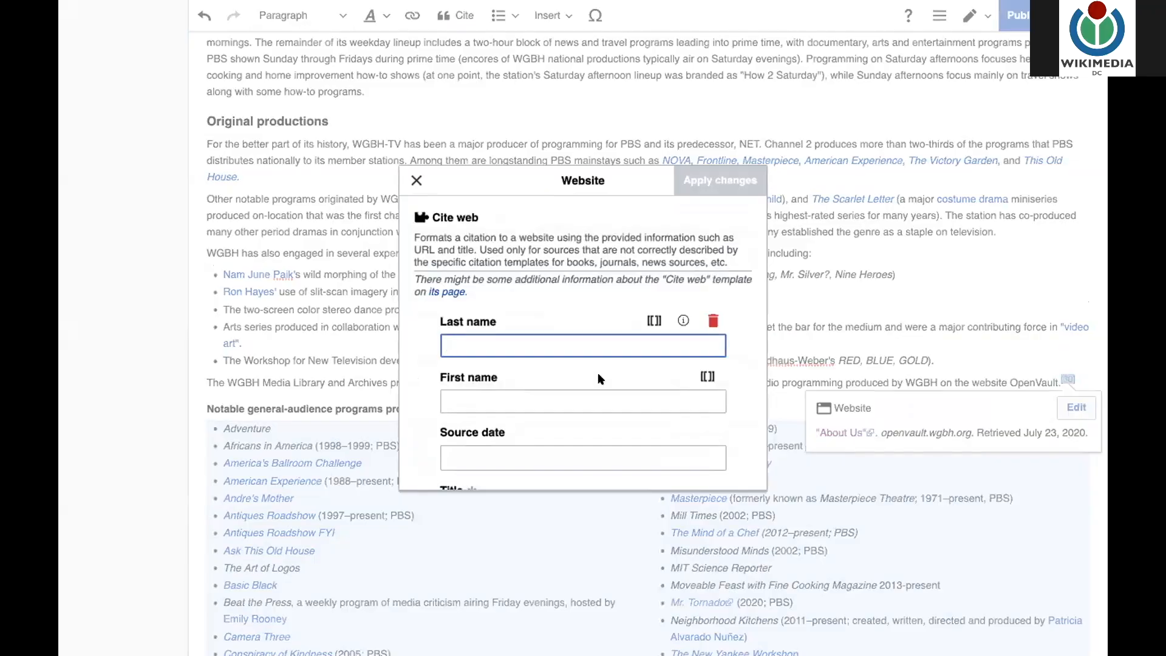
scroll(598, 375, down, 6)
scroll(600, 378, up, 4)
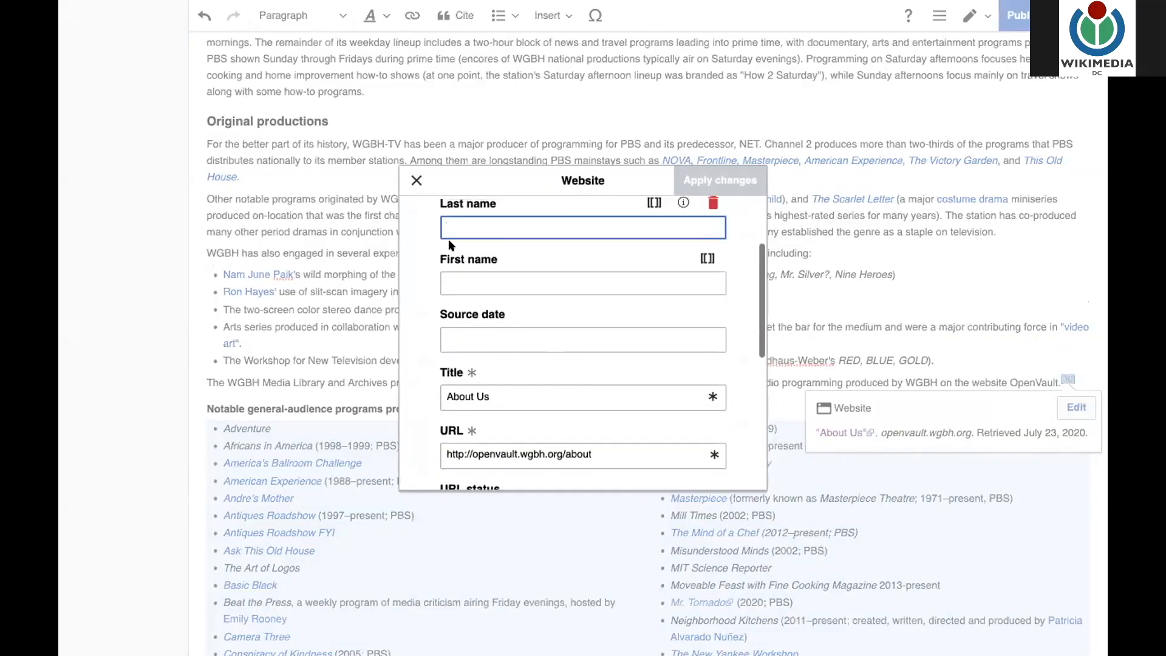
click(417, 181)
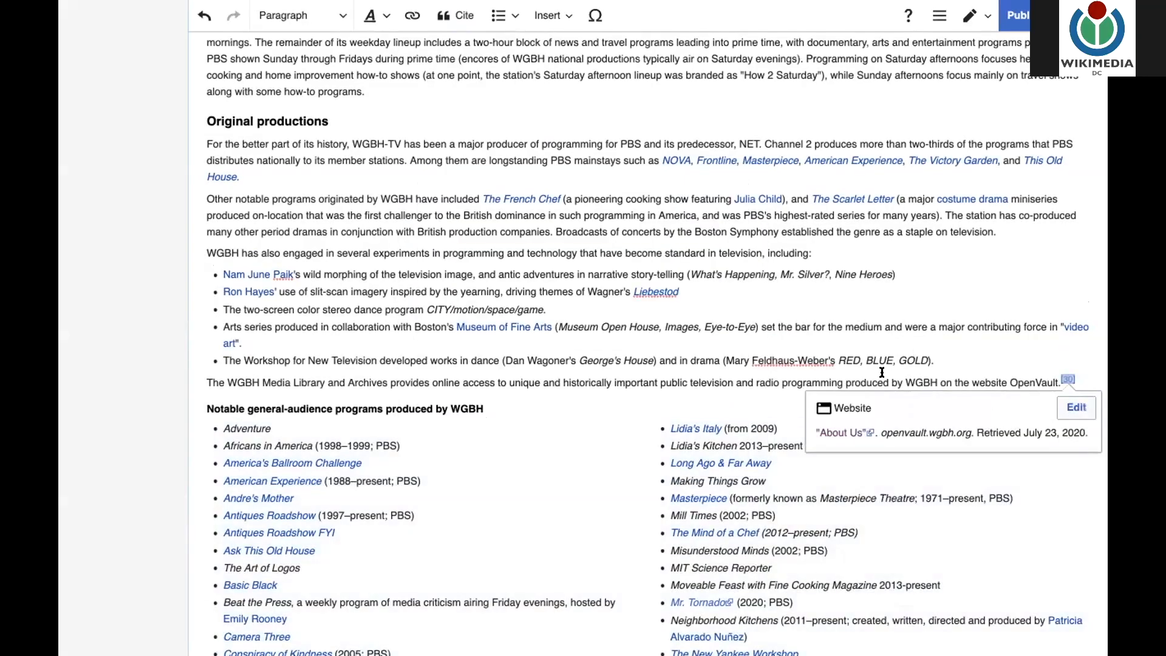
click(842, 381)
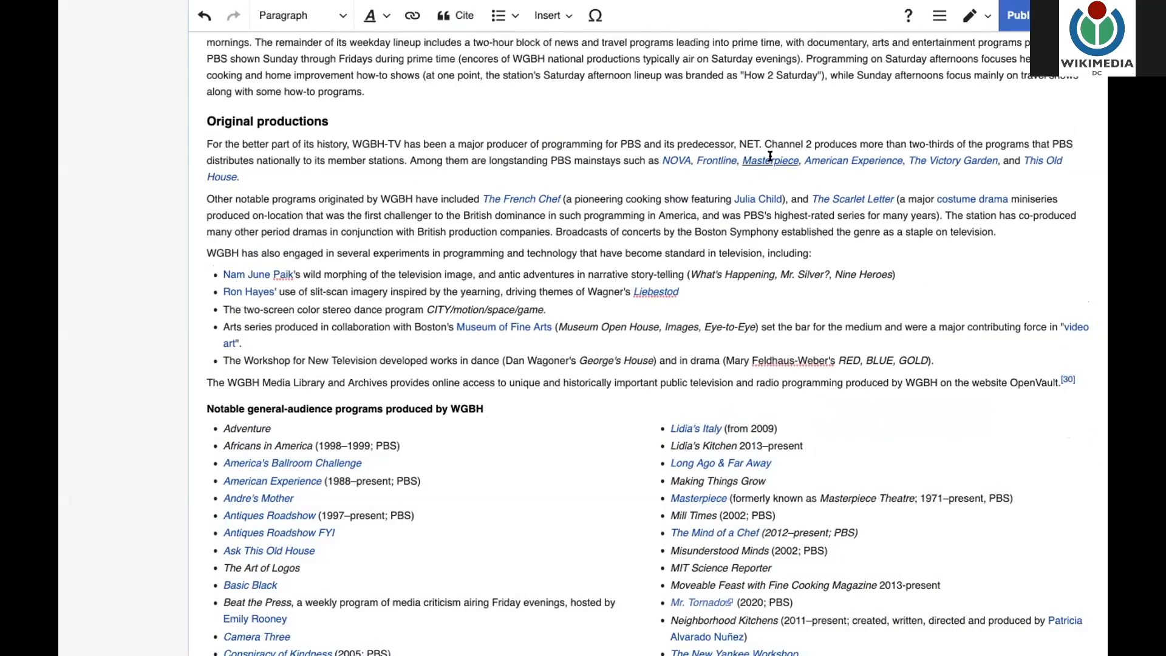
click(464, 18)
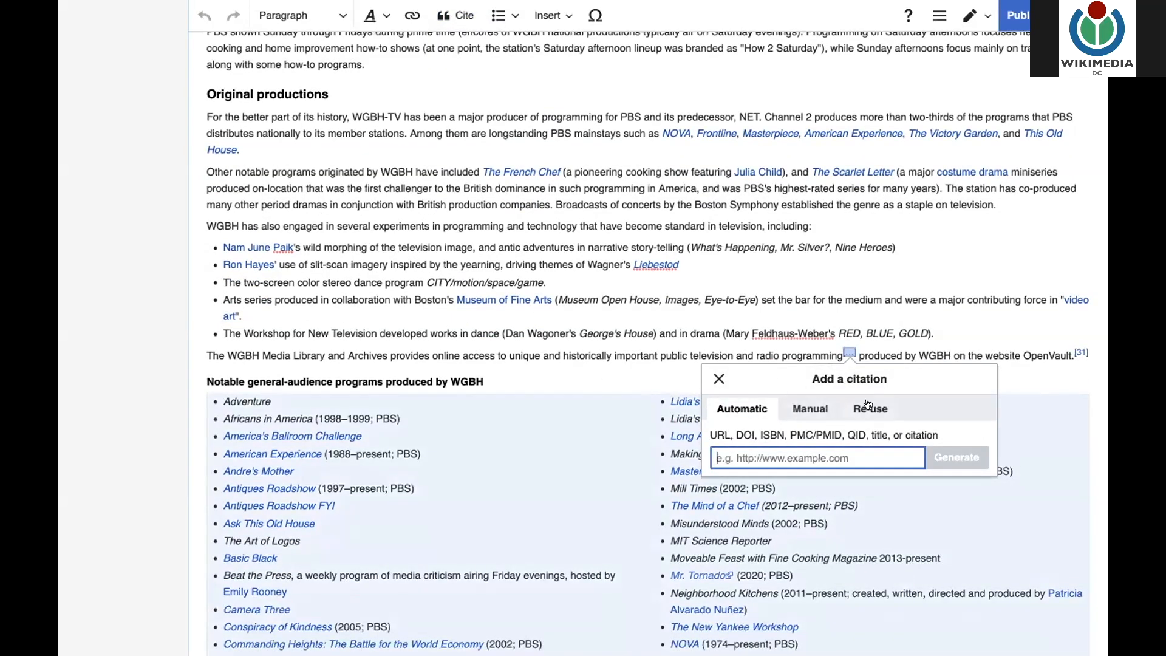
click(719, 379)
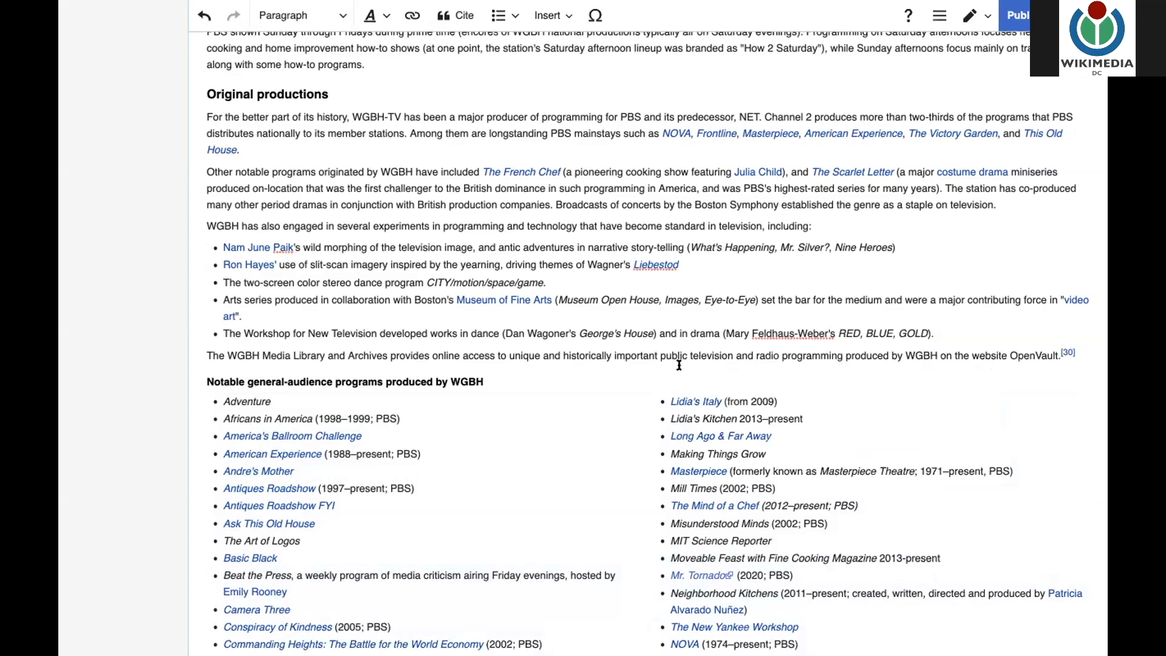
Examine the rest of the article down to the References section and return to the Original productions section
scroll(536, 444, down, 9)
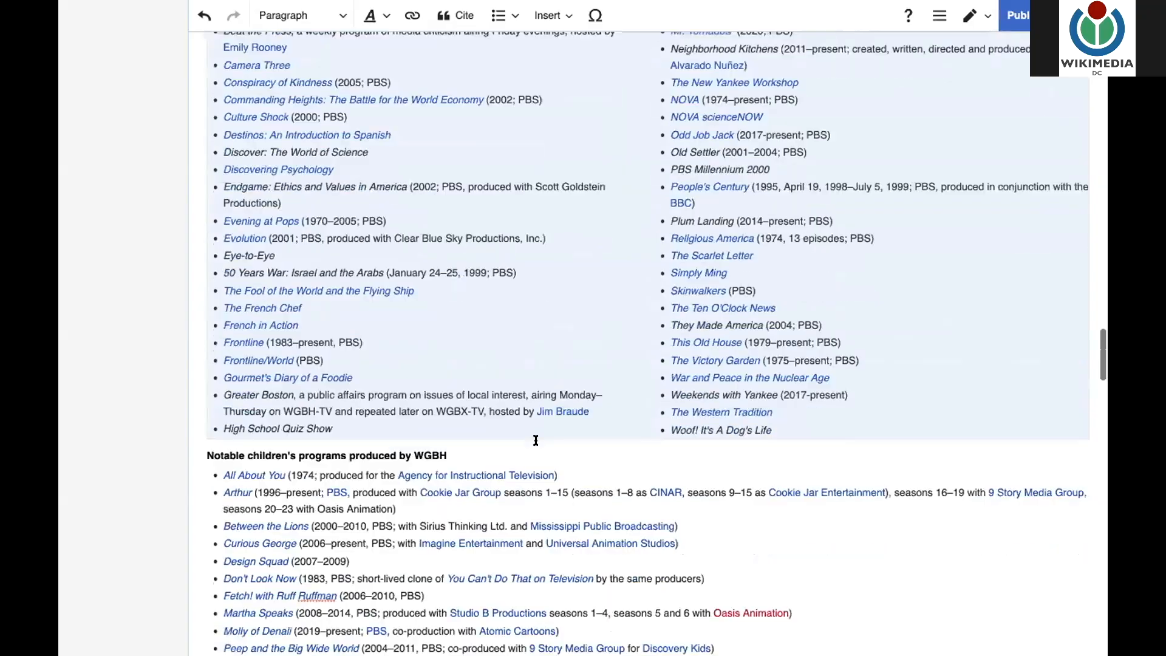
scroll(536, 440, down, 16)
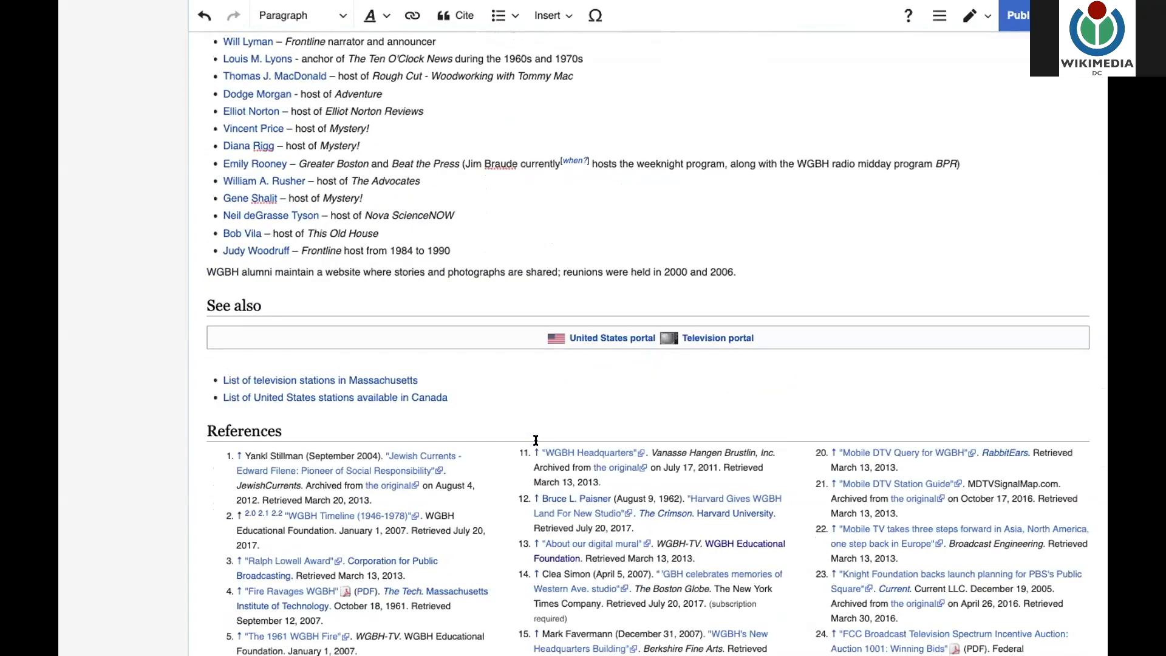
scroll(536, 440, up, 8)
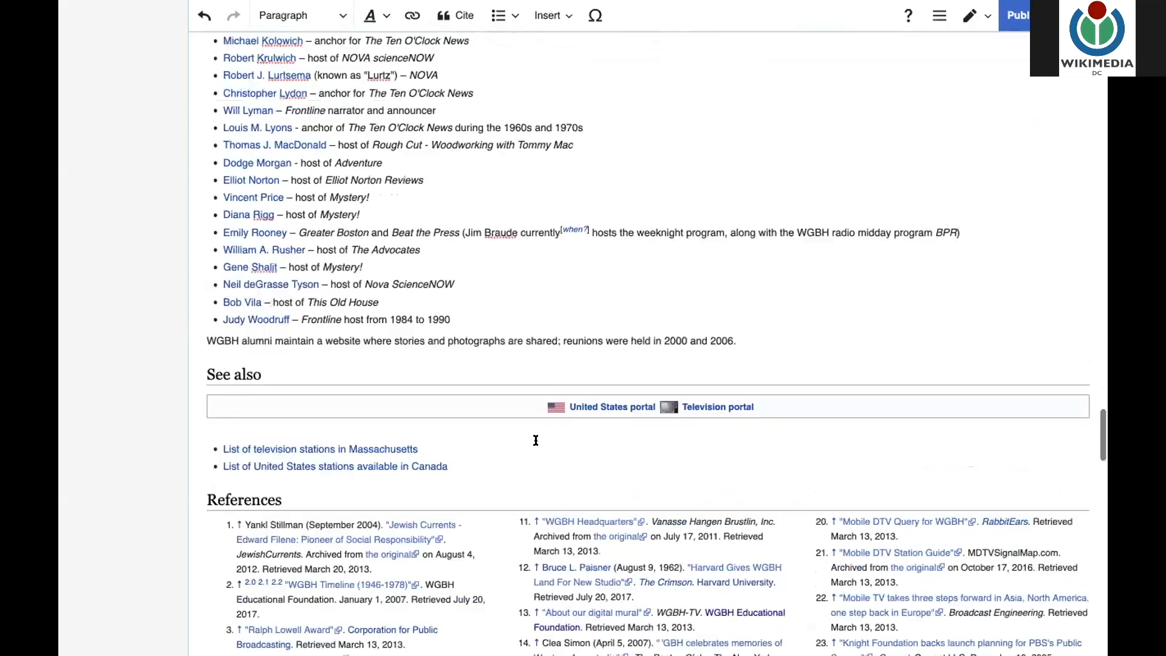
scroll(535, 439, up, 4)
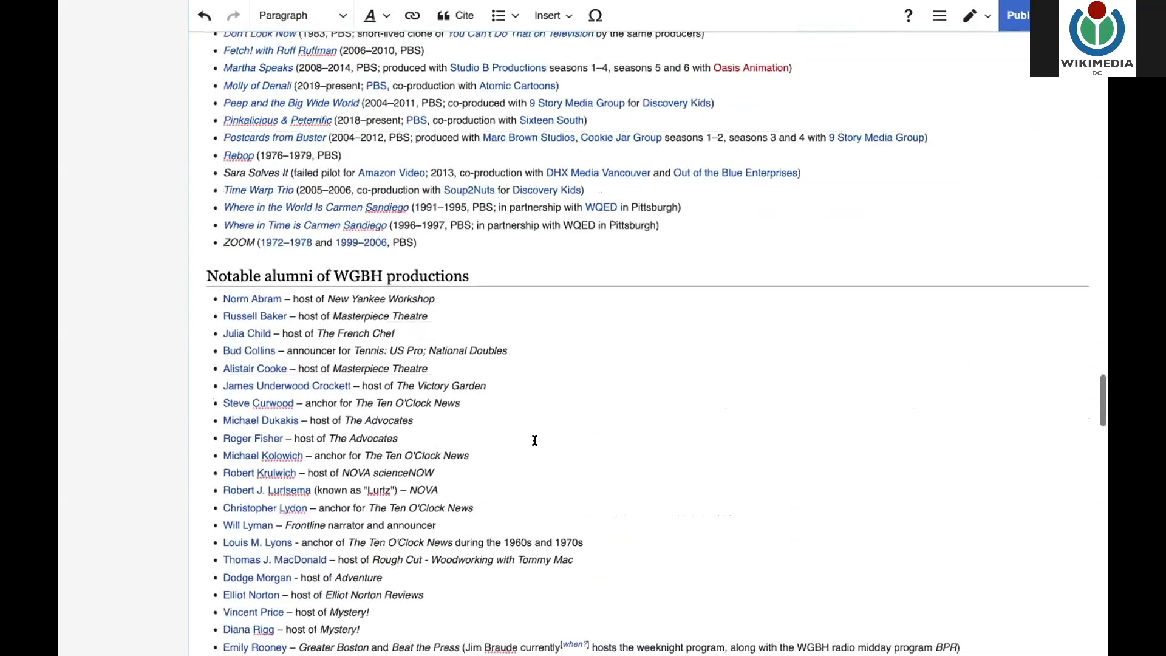
scroll(535, 438, up, 5)
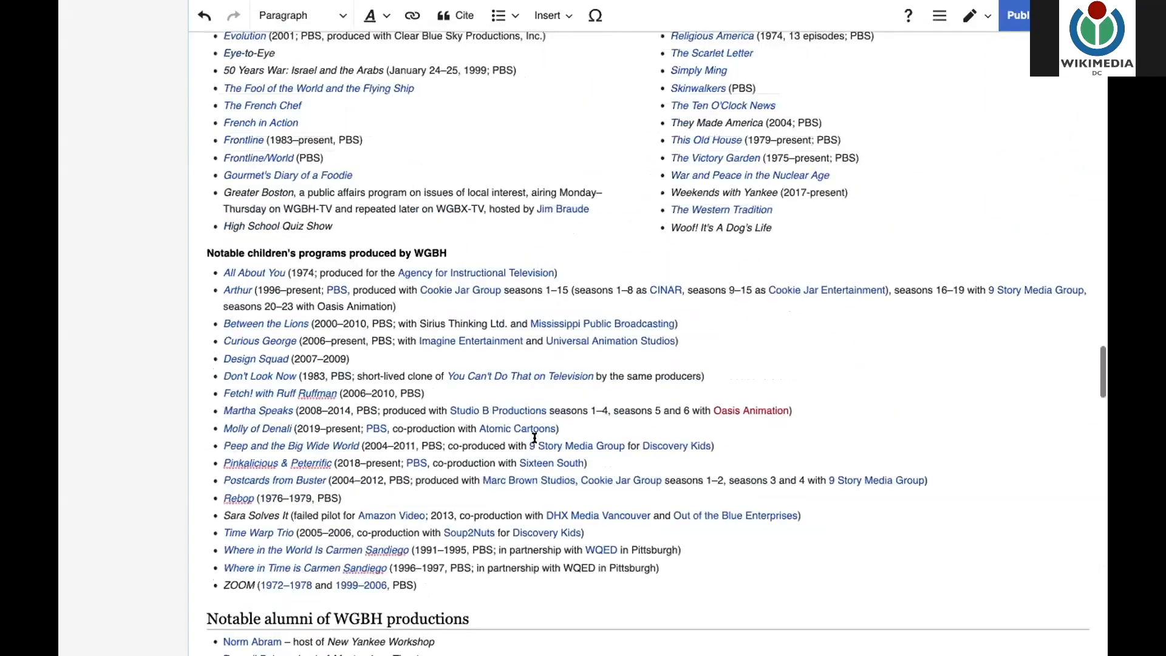
scroll(533, 438, up, 3)
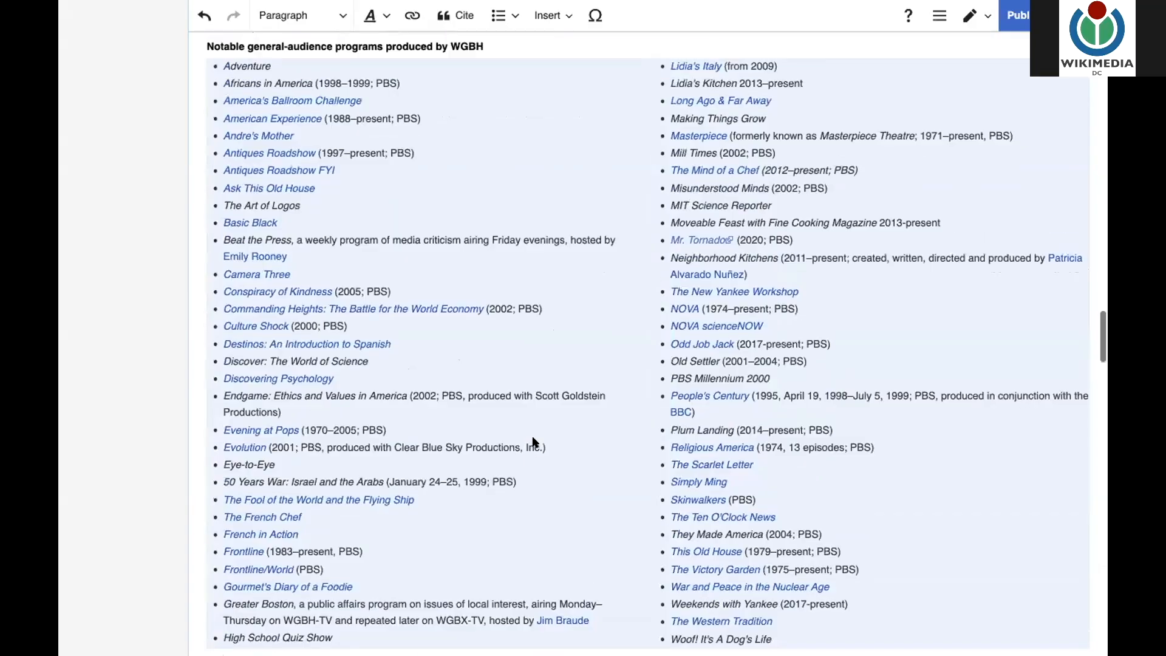
scroll(534, 442, up, 4)
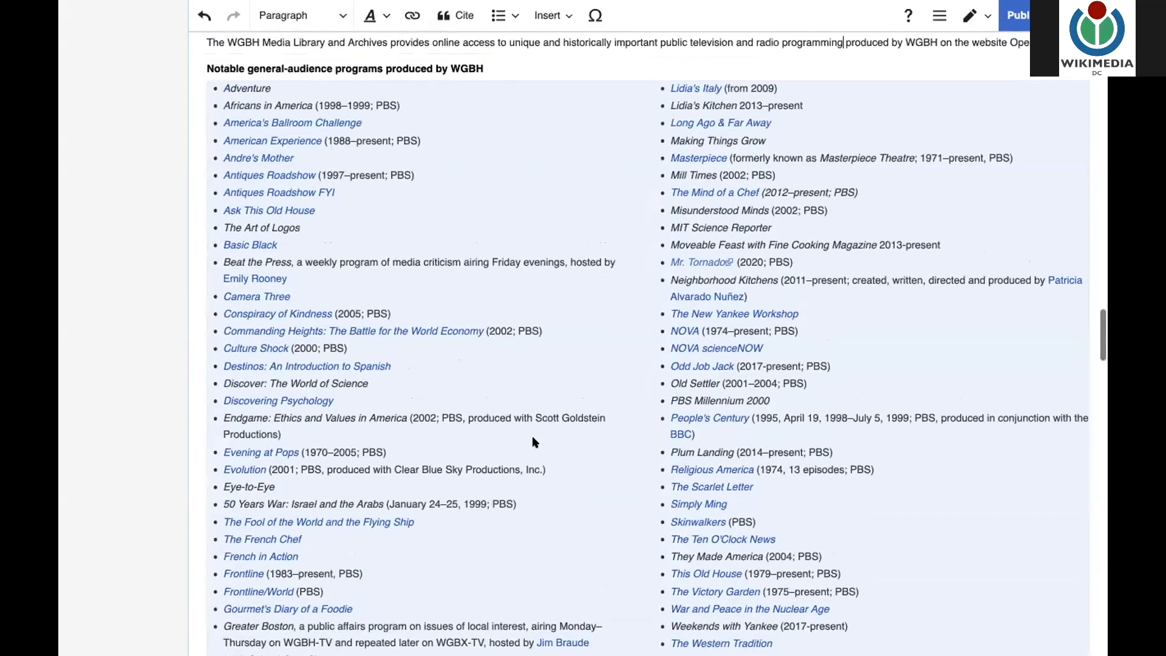
scroll(534, 443, up, 3)
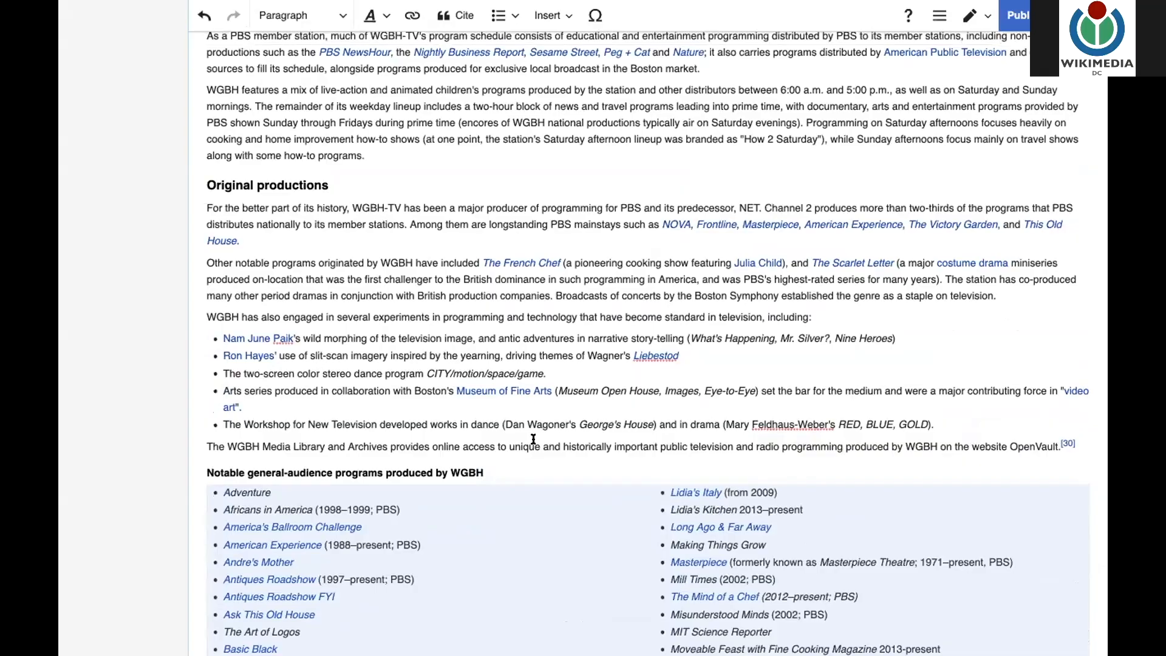
scroll(534, 438, up, 3)
scroll(534, 438, down, 1)
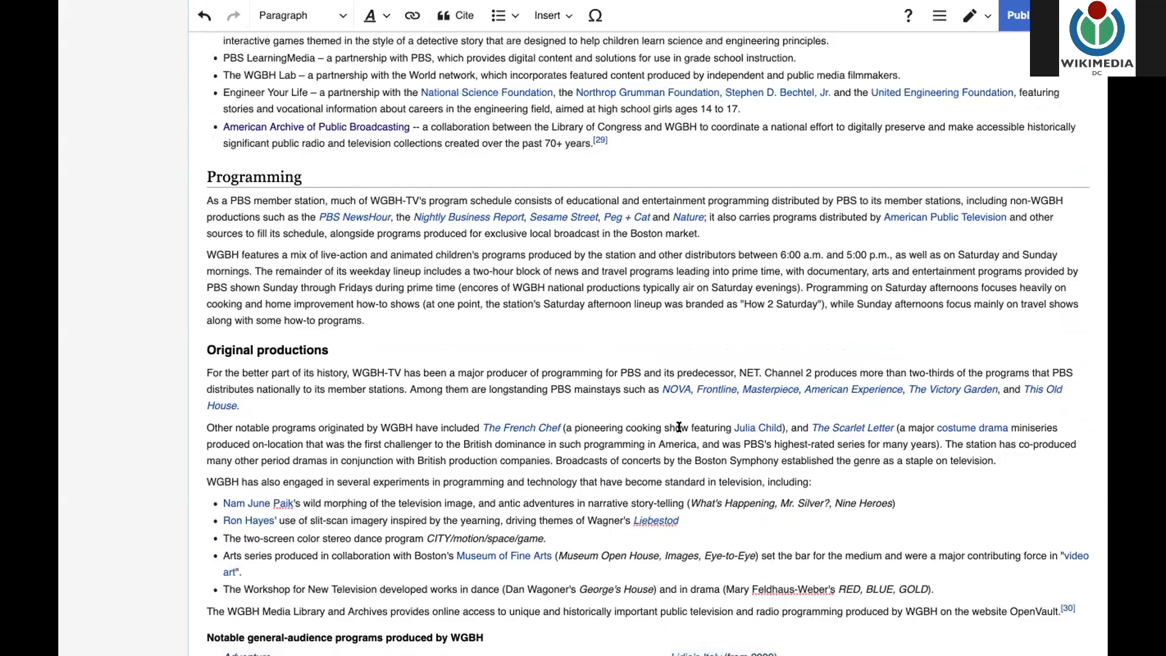
Remove the link from "Julia Child" in Original productions and link the name to the Wikipedia article on the American chef
click(756, 426)
mouse_move(756, 426)
mouse_down()
mouse_move(781, 447)
mouse_move(776, 427)
mouse_up()
click(776, 427)
click(771, 427)
click(847, 460)
click(410, 17)
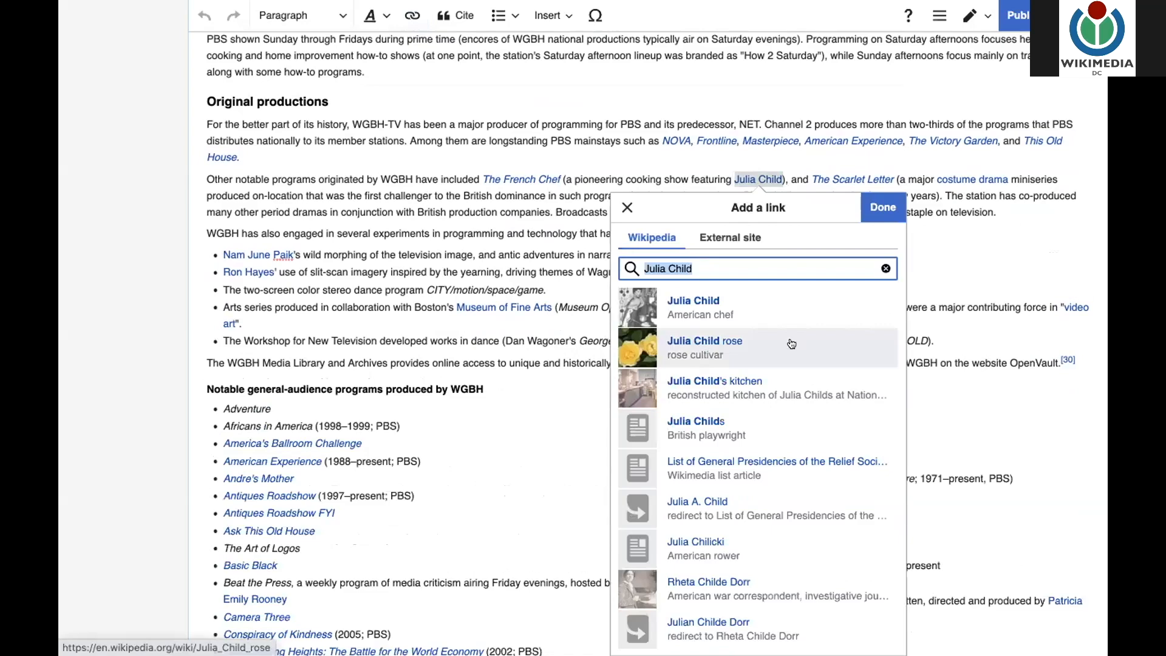
click(789, 312)
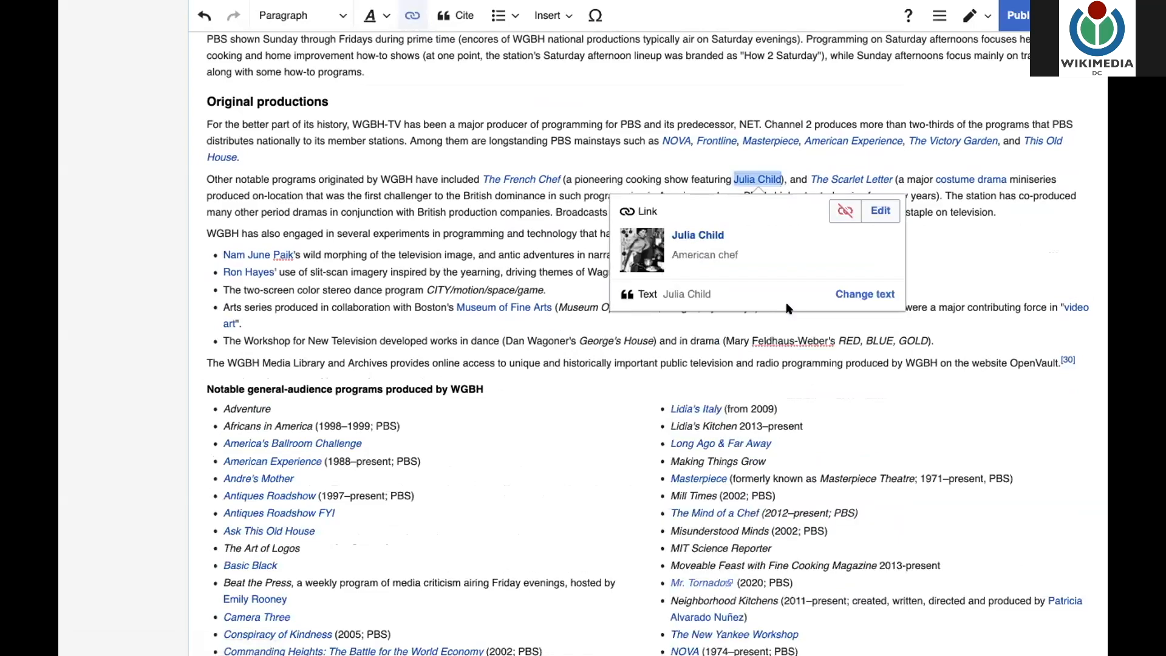
click(944, 286)
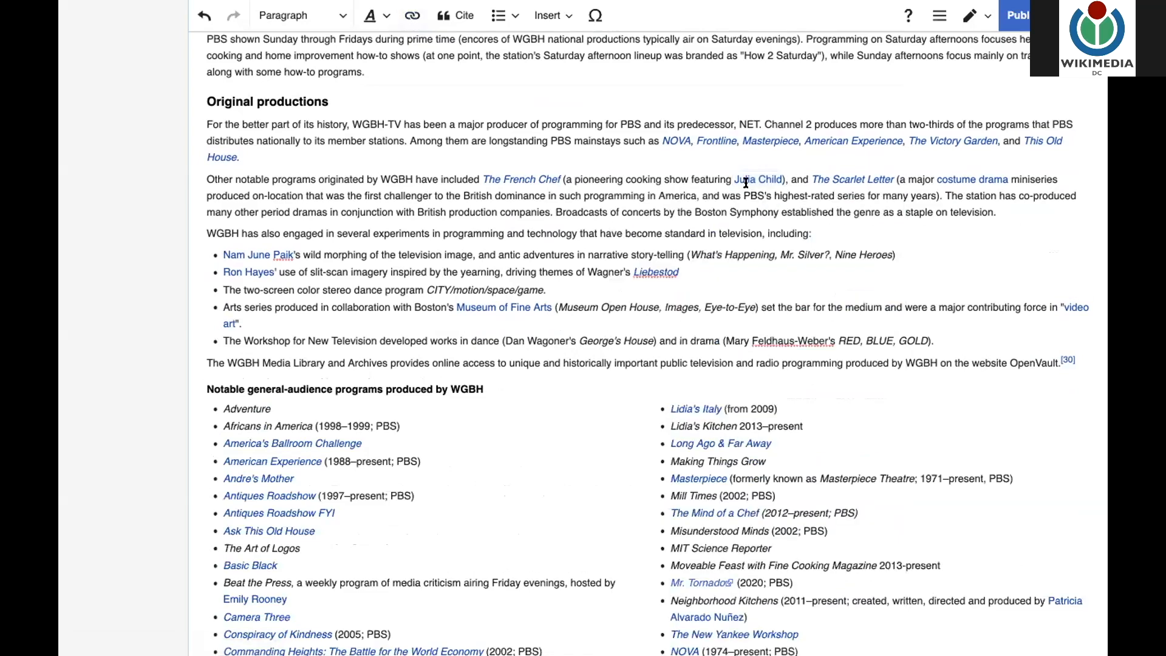
Reopen the "Julia Child" link for editing and choose the American chef's article as its target again
drag(737, 178, 778, 179)
click(778, 180)
click(412, 17)
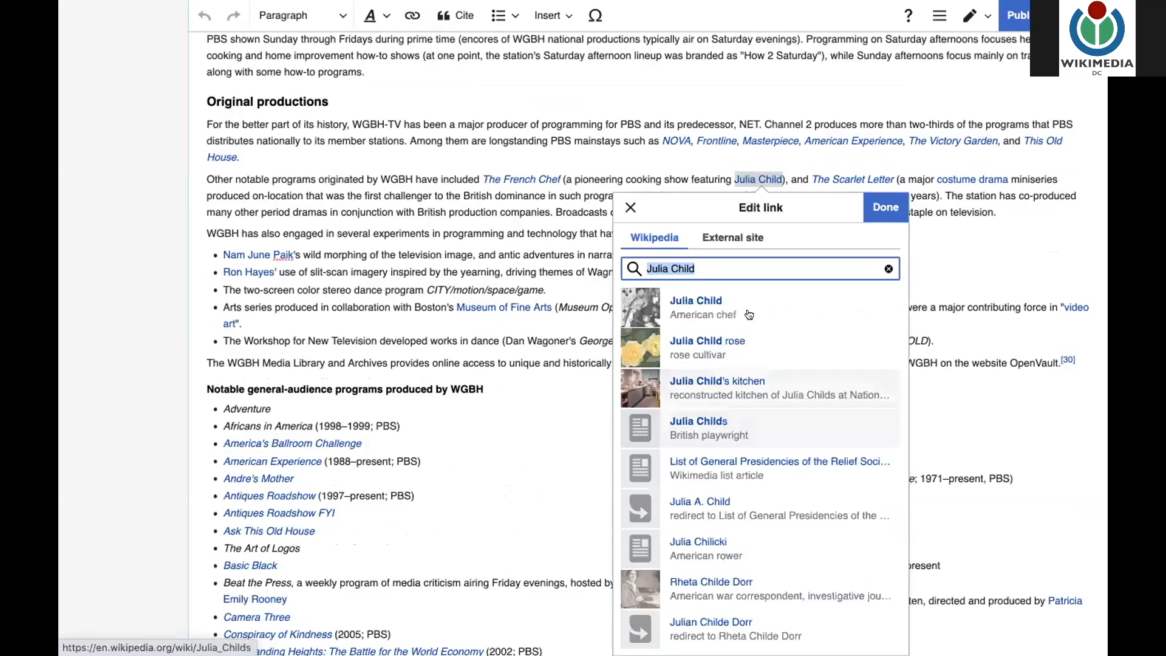
click(745, 313)
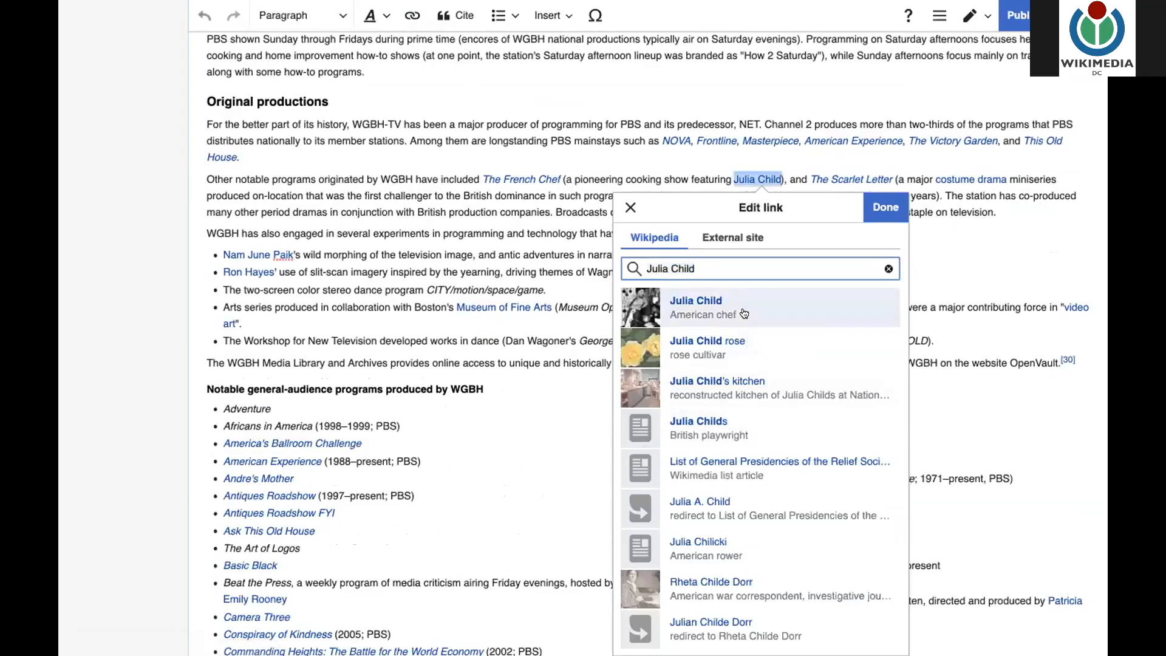
click(932, 276)
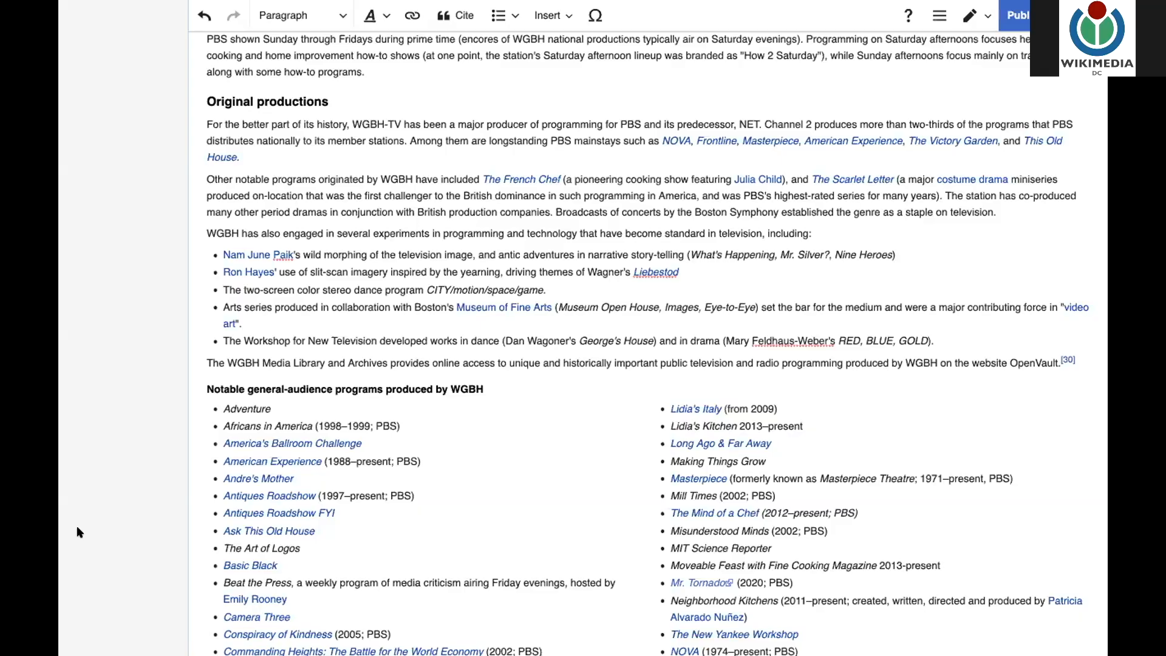
Follow the "Julia Child" link in the Original productions section to open the linked Wikipedia article
scroll(141, 438, down, 10)
scroll(141, 441, down, 7)
scroll(141, 442, up, 15)
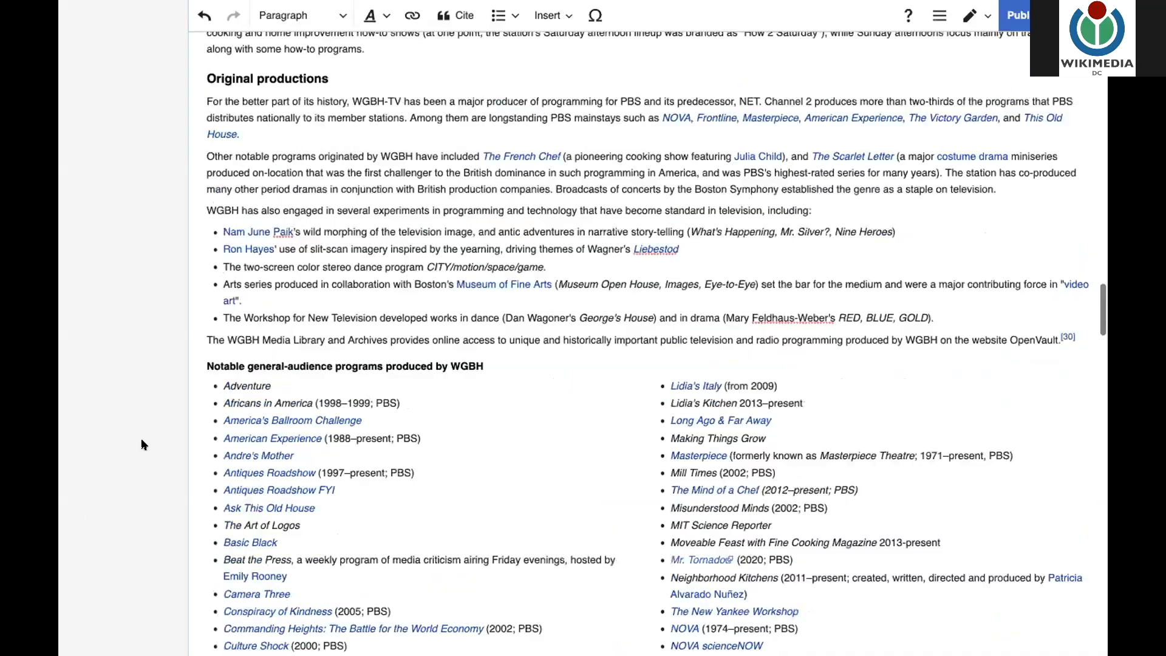
click(751, 180)
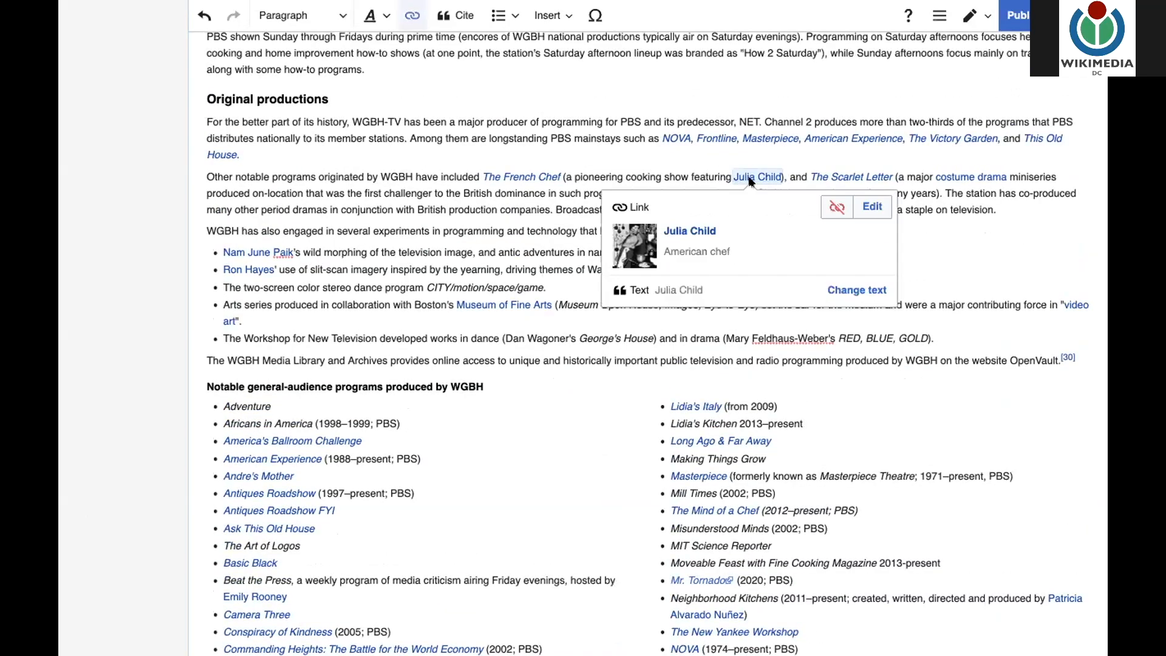
click(524, 261)
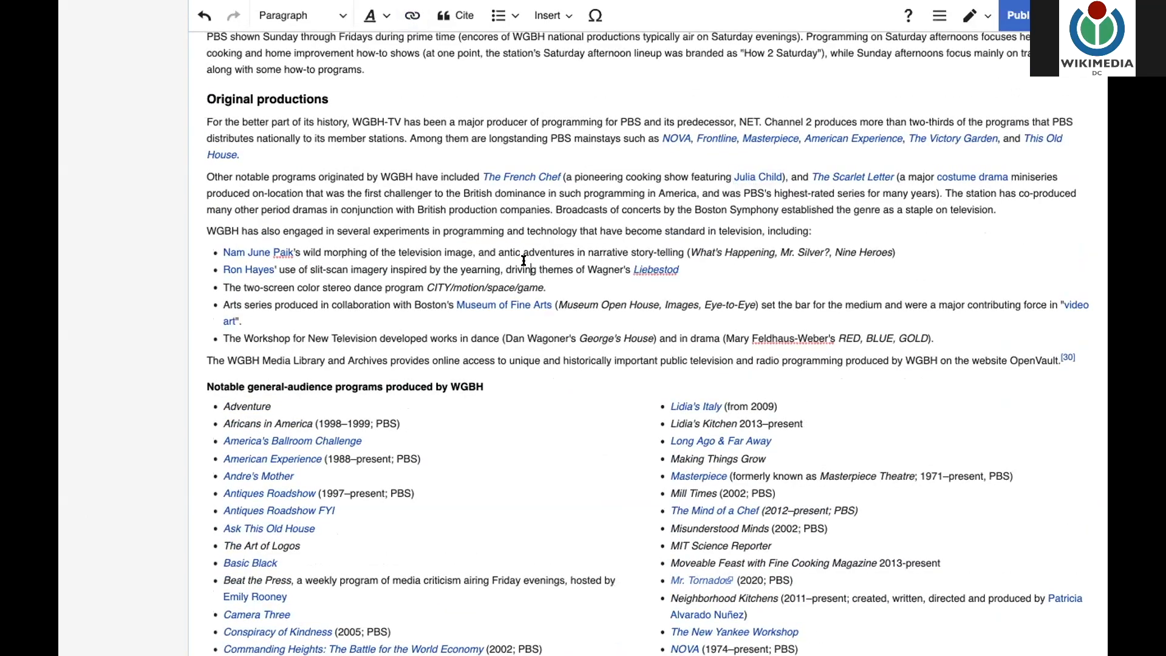
click(747, 177)
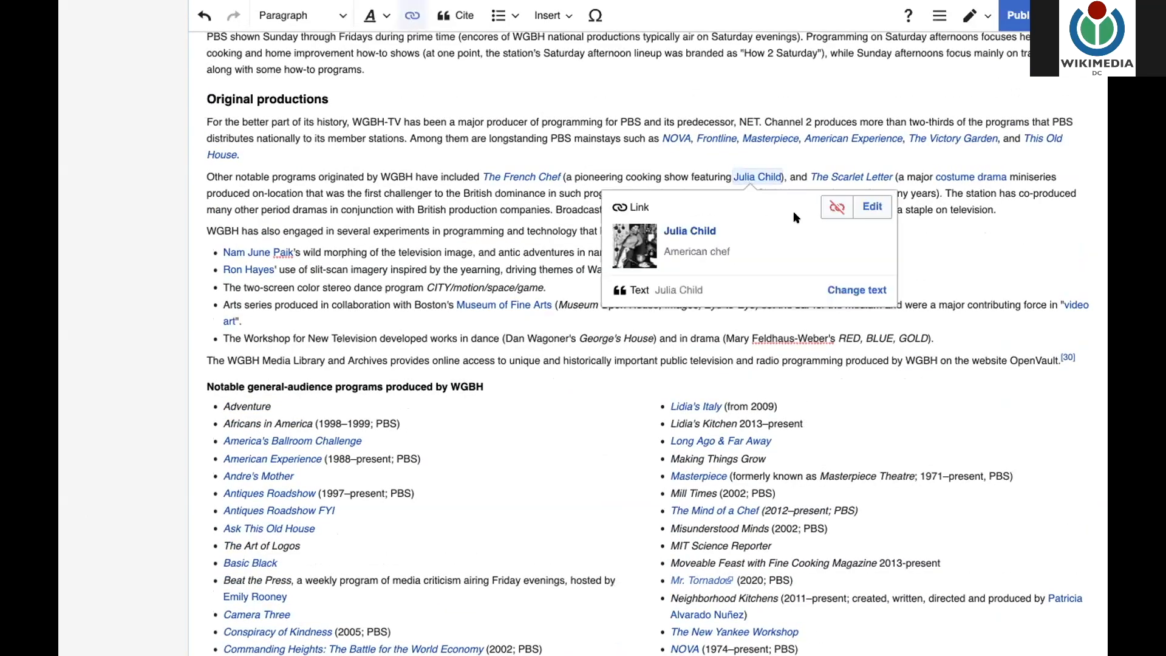
click(690, 228)
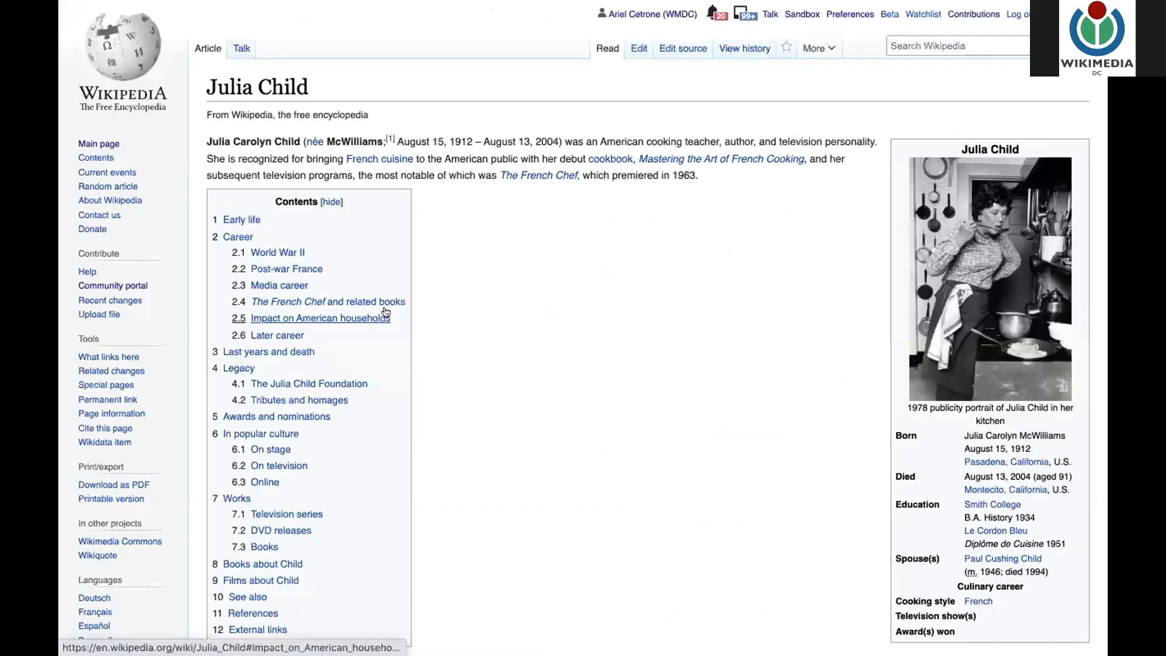
Look over the beginning of the Julia Child article and open the article in the visual editor
scroll(535, 433, down, 5)
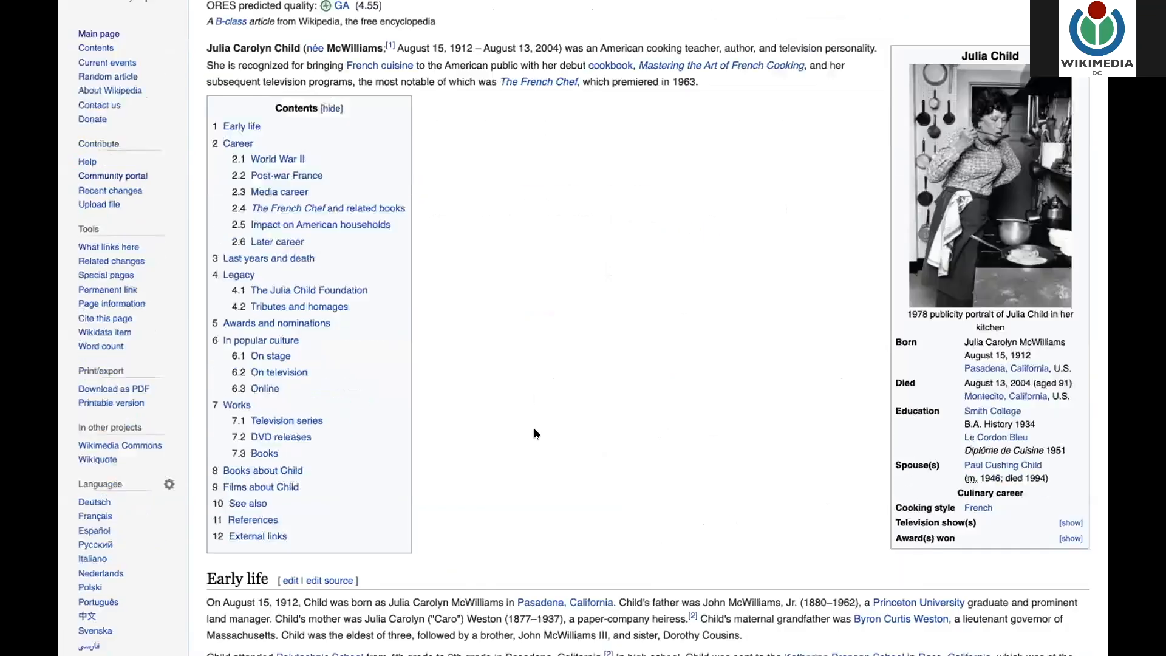
scroll(535, 434, down, 5)
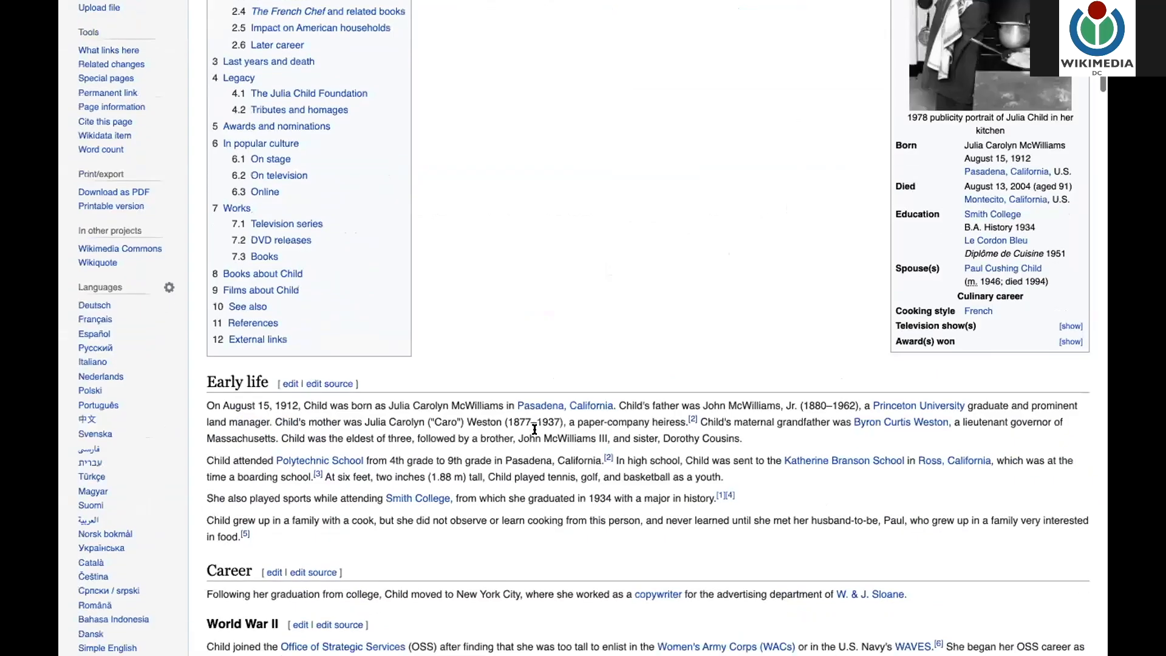
scroll(535, 430, up, 10)
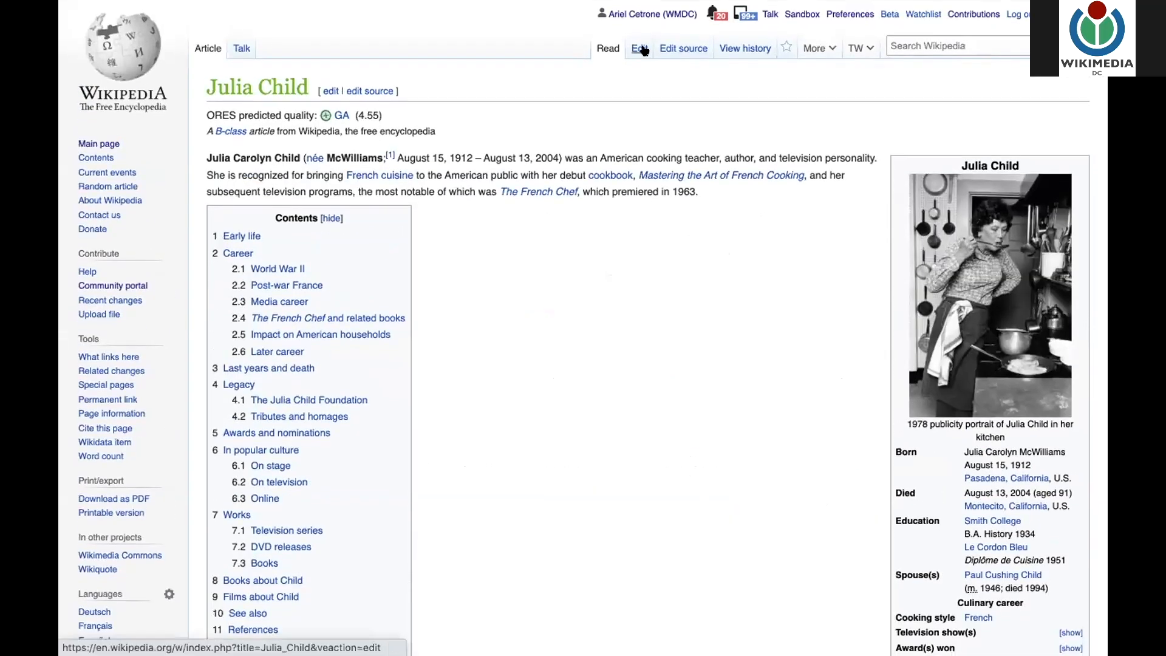
click(640, 49)
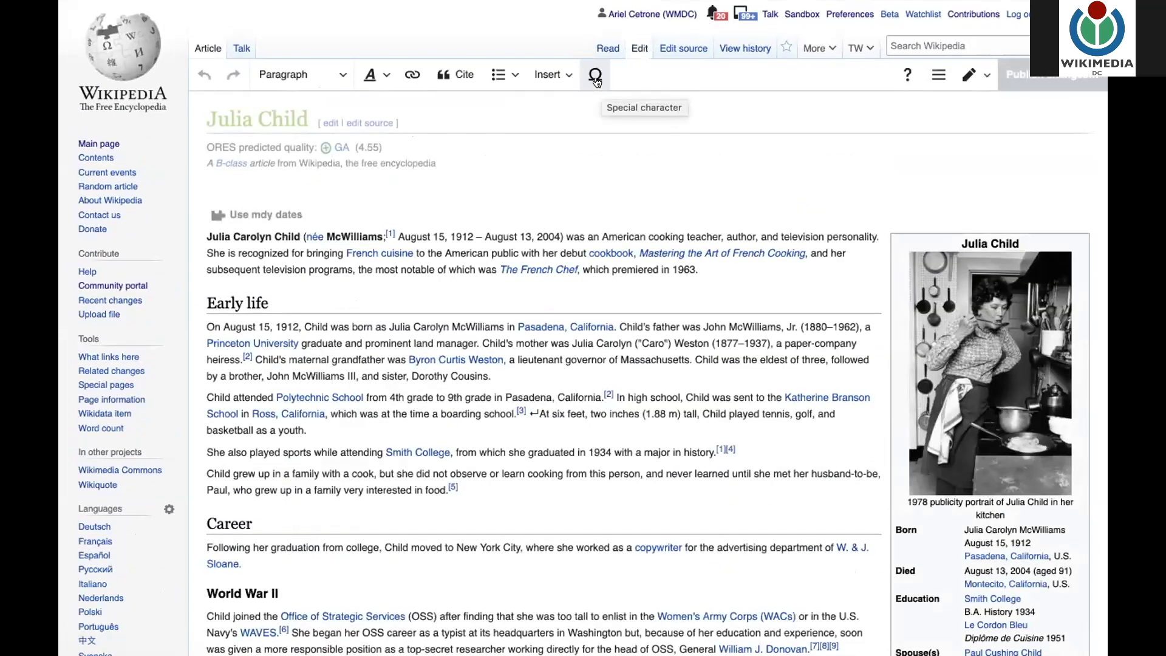
scroll(575, 327, down, 2)
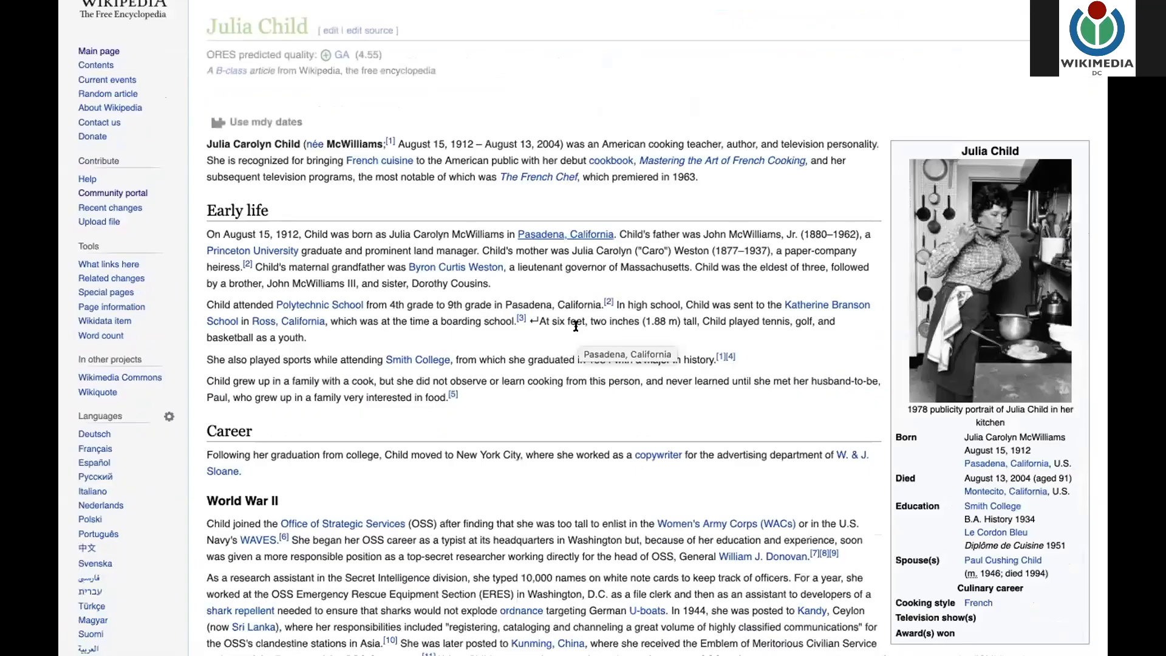
Look through the Julia Child article from Early life down to the References and External links sections
scroll(576, 327, down, 1)
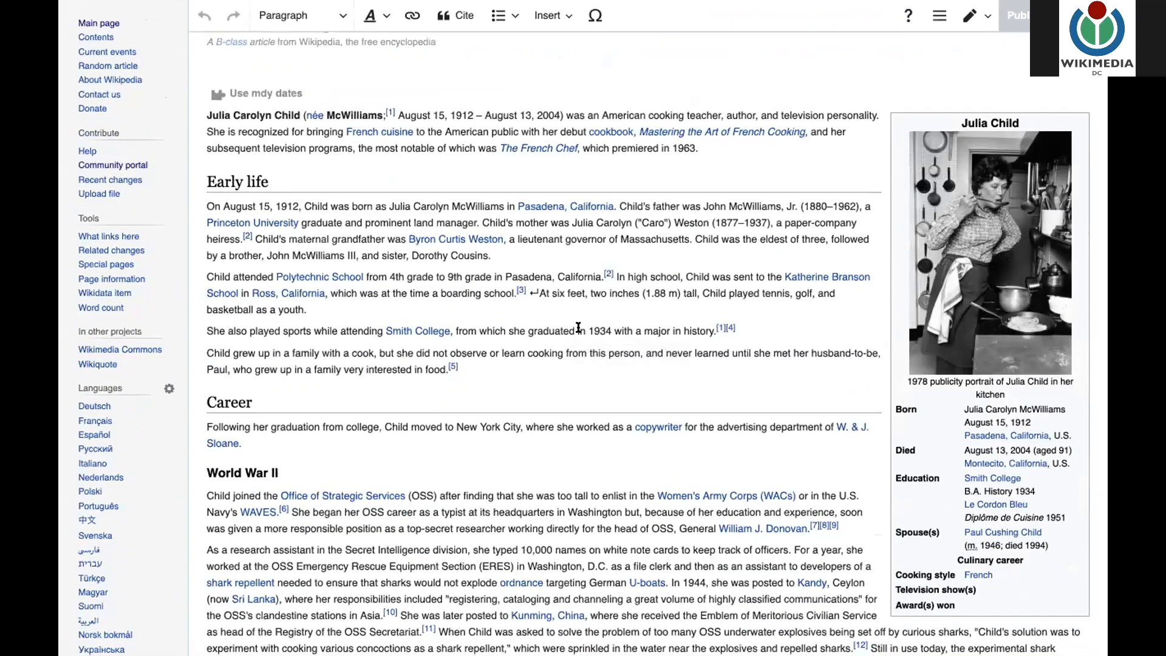
scroll(578, 328, down, 5)
scroll(579, 328, up, 3)
scroll(579, 329, up, 5)
scroll(580, 331, down, 15)
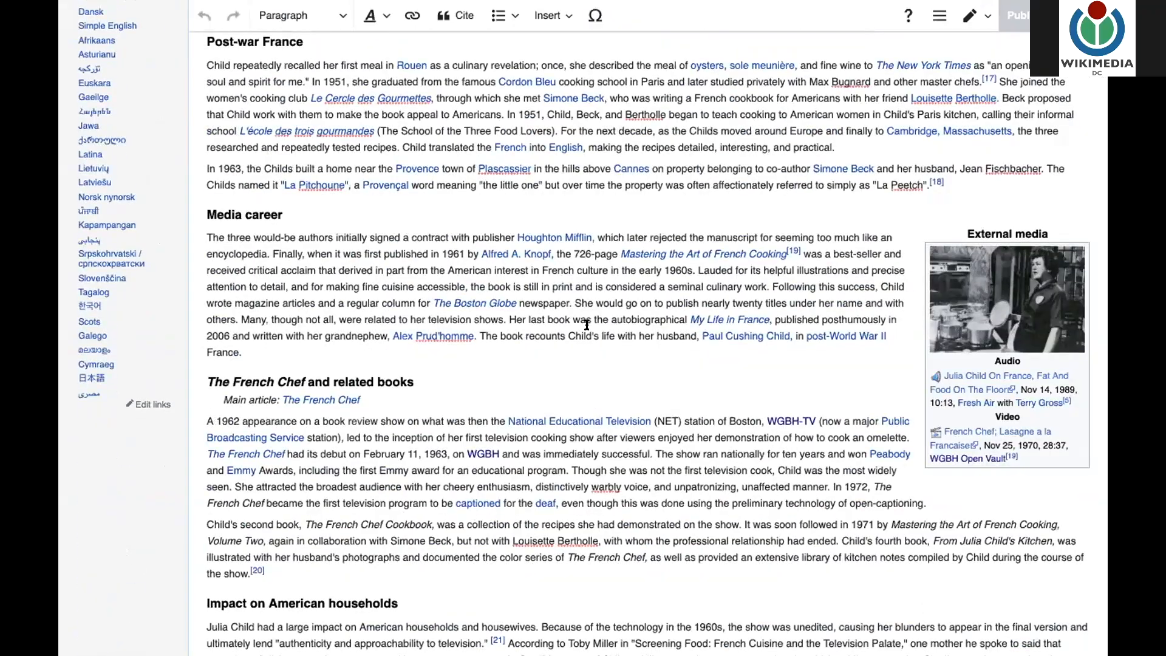
scroll(587, 325, down, 14)
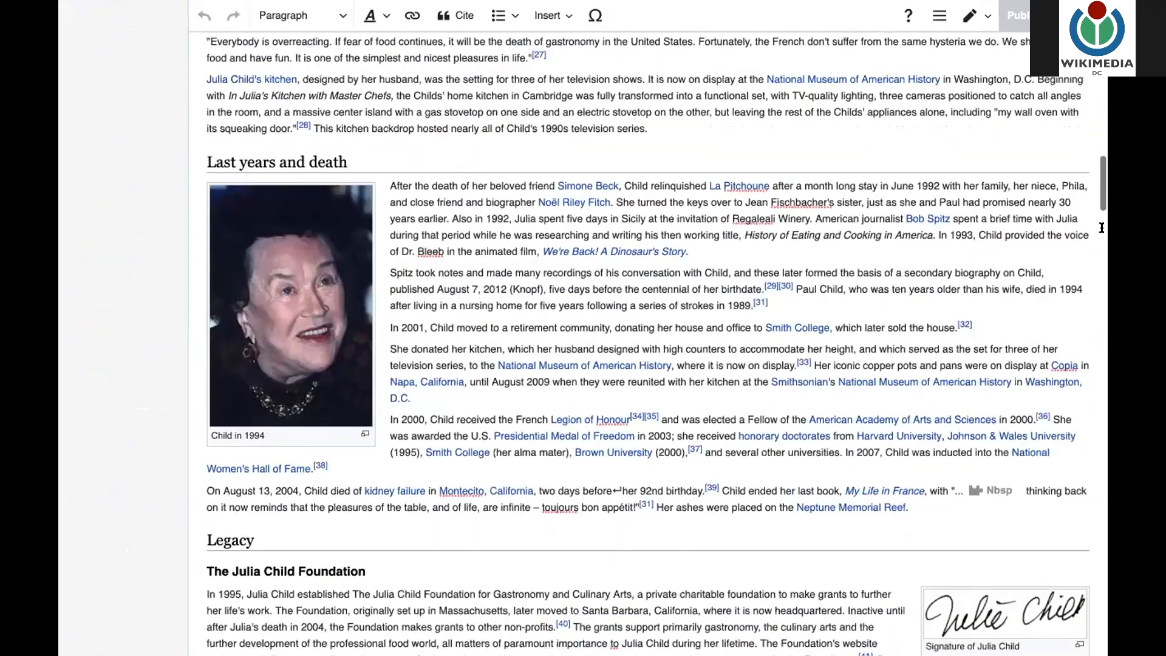
scroll(1100, 206, down, 15)
scroll(1097, 203, down, 20)
scroll(1097, 203, up, 8)
scroll(1098, 200, down, 20)
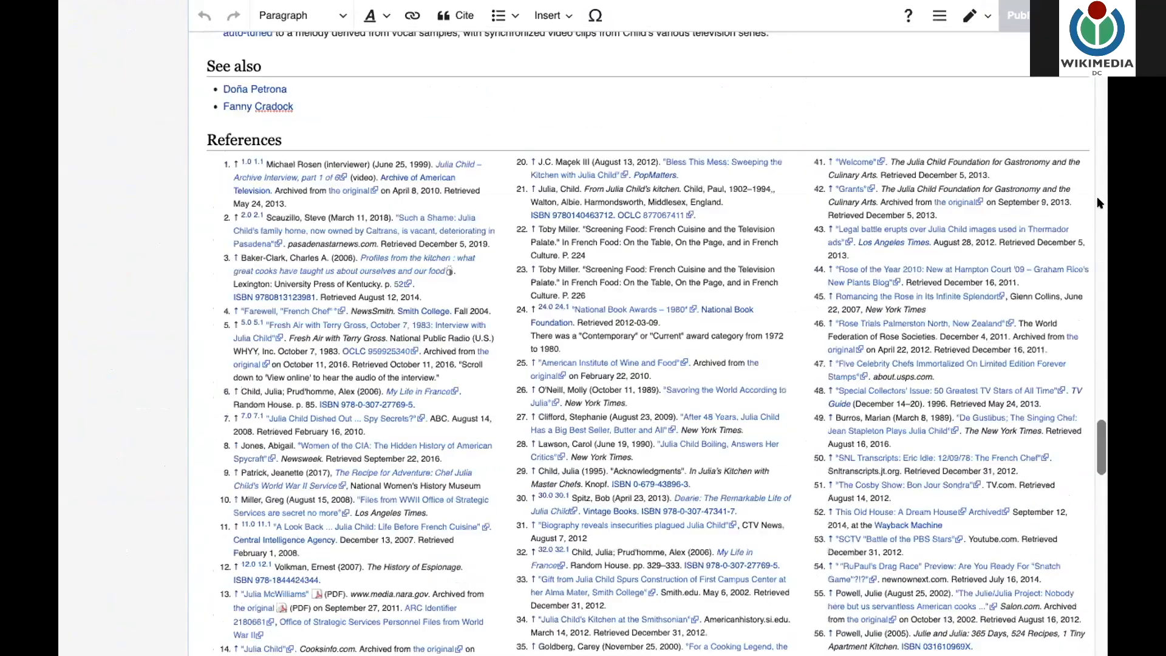
scroll(1097, 203, down, 10)
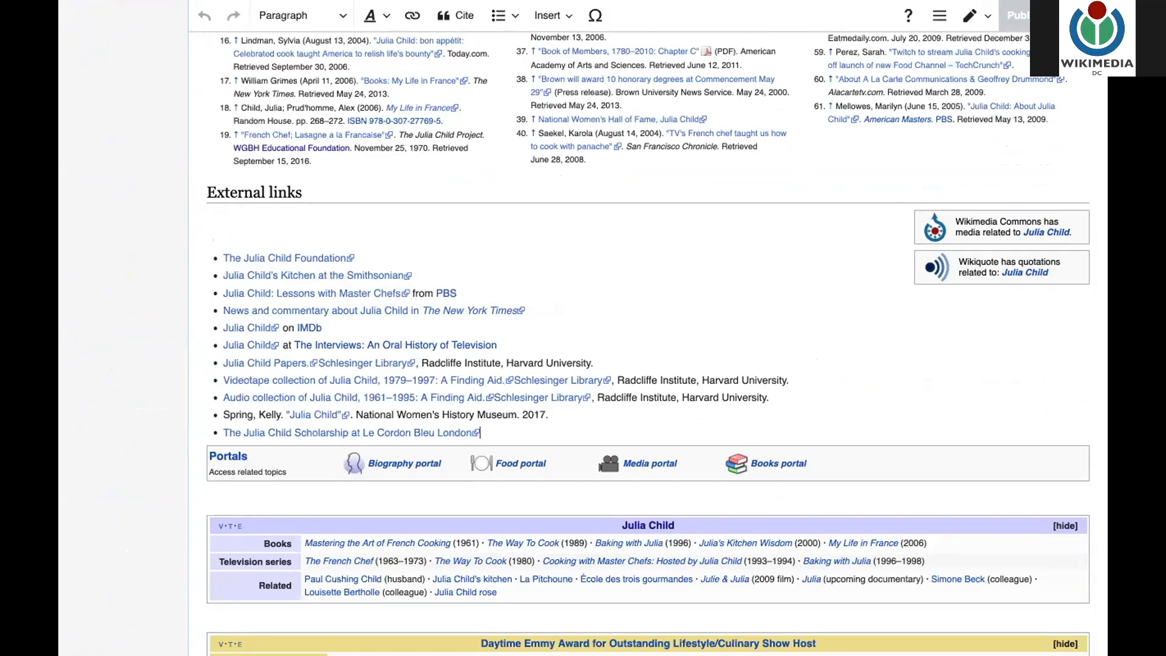
Add a final item to the External links list reading "Julia Child interview from Maryland Public Television via AAPB"
key(Return)
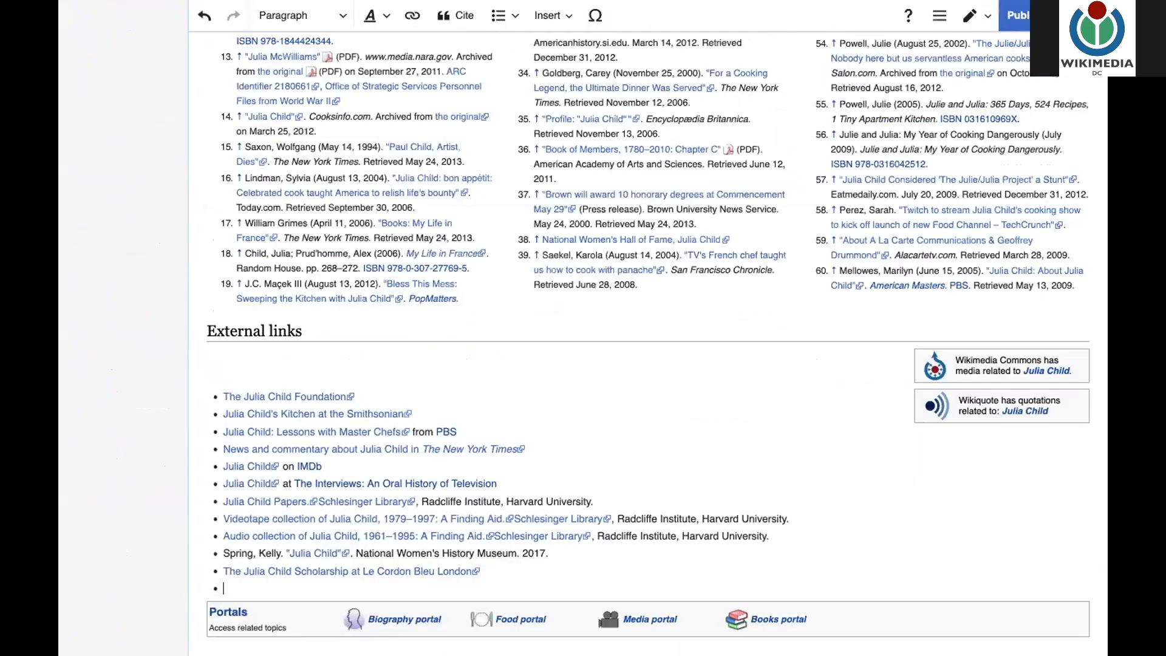
scroll(649, 345, down, 1)
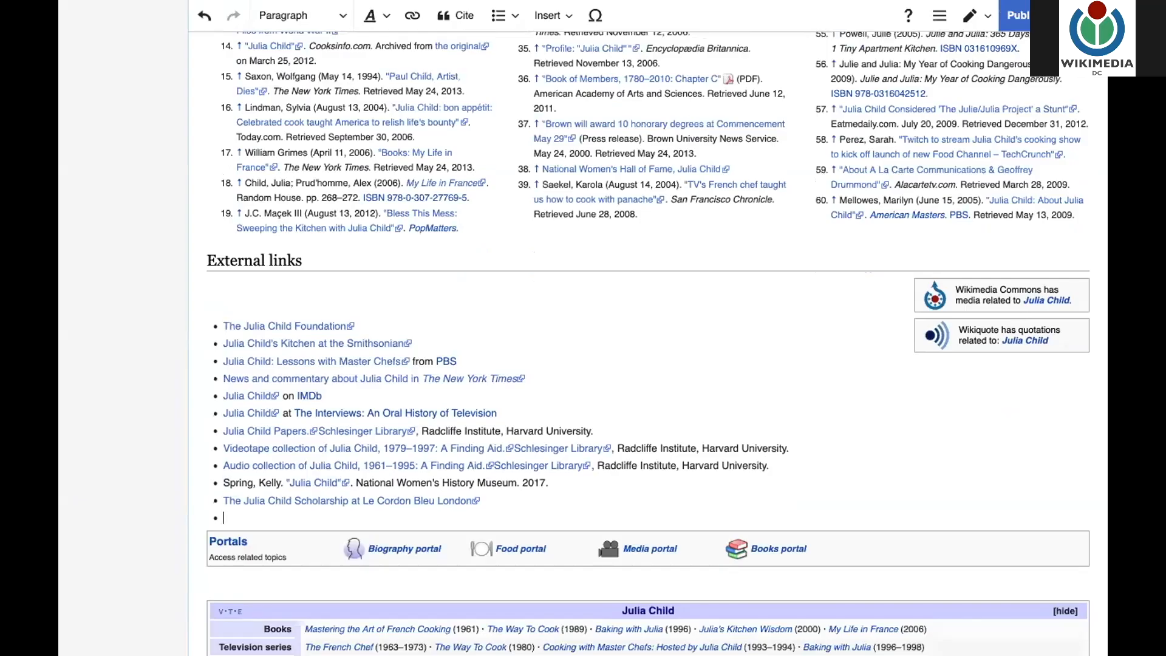
text(Julia Child i)
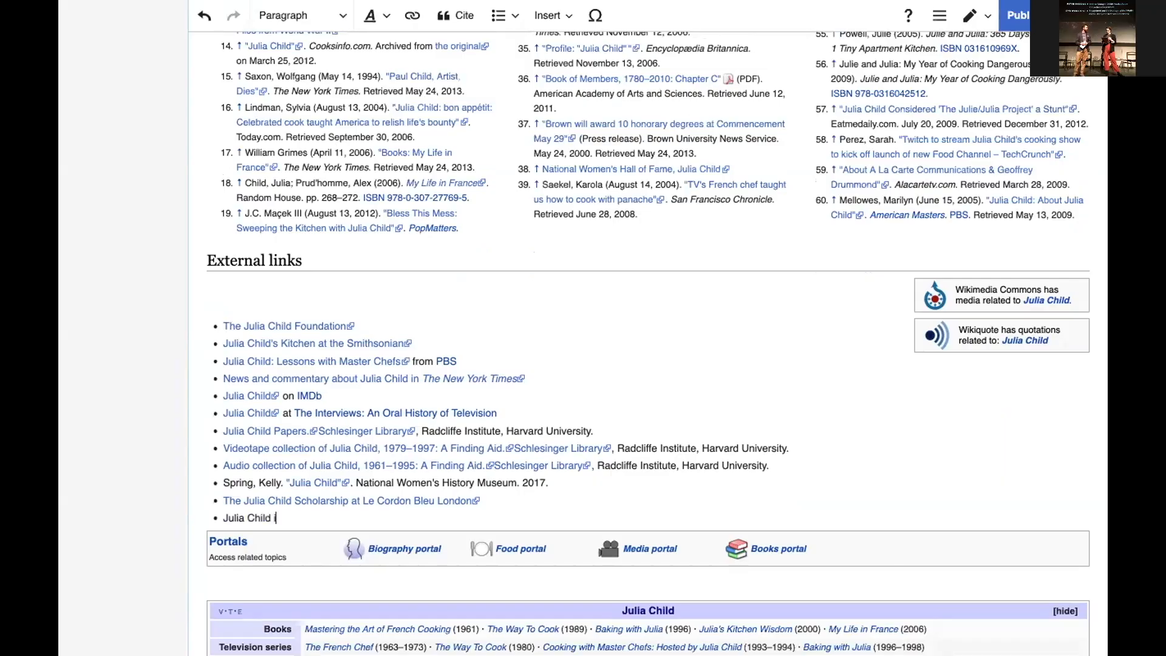
text(nterv)
drag(300, 518, 224, 517)
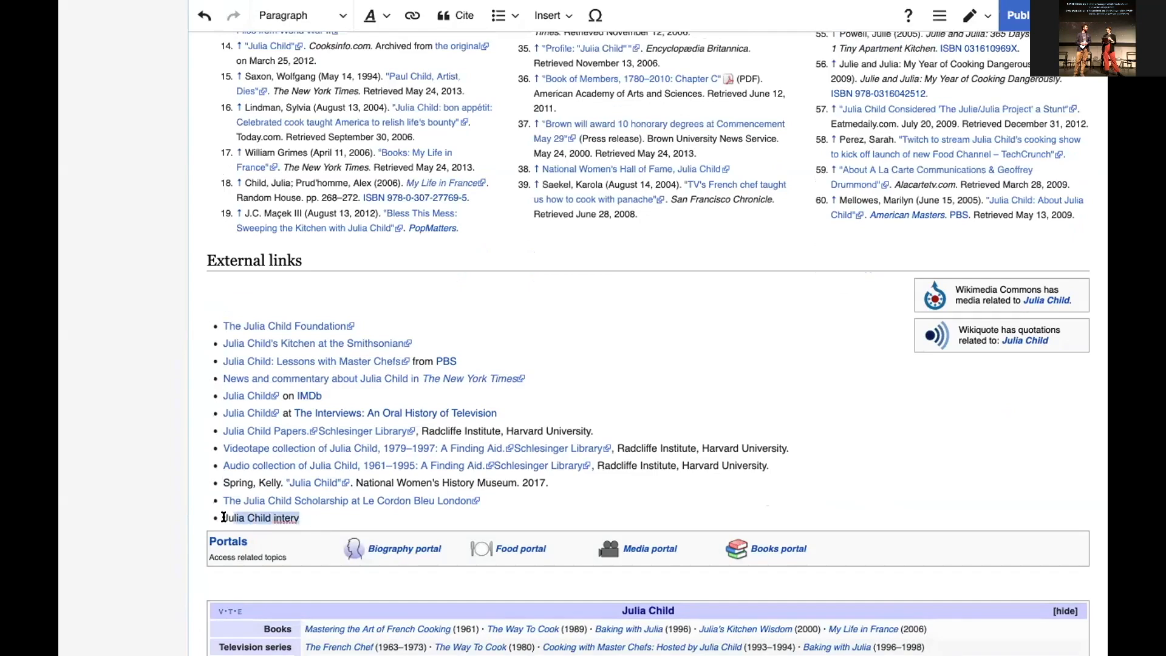
click(303, 519)
text(iew fro)
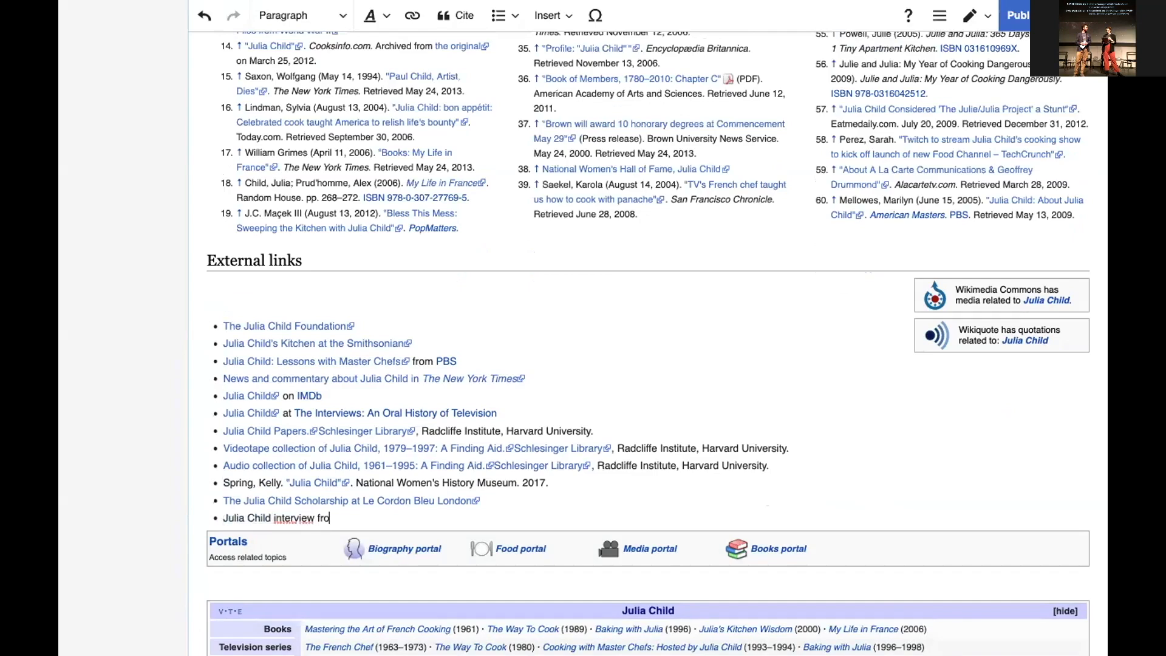
text(m Maryl)
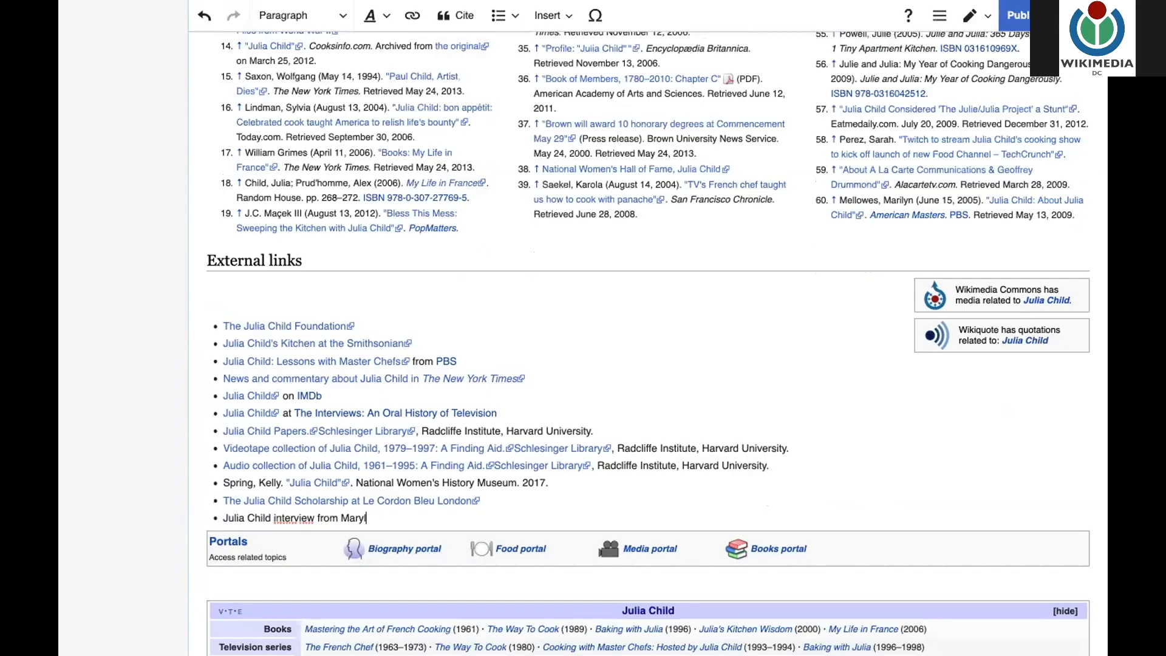
text(and Public Television)
text(via )
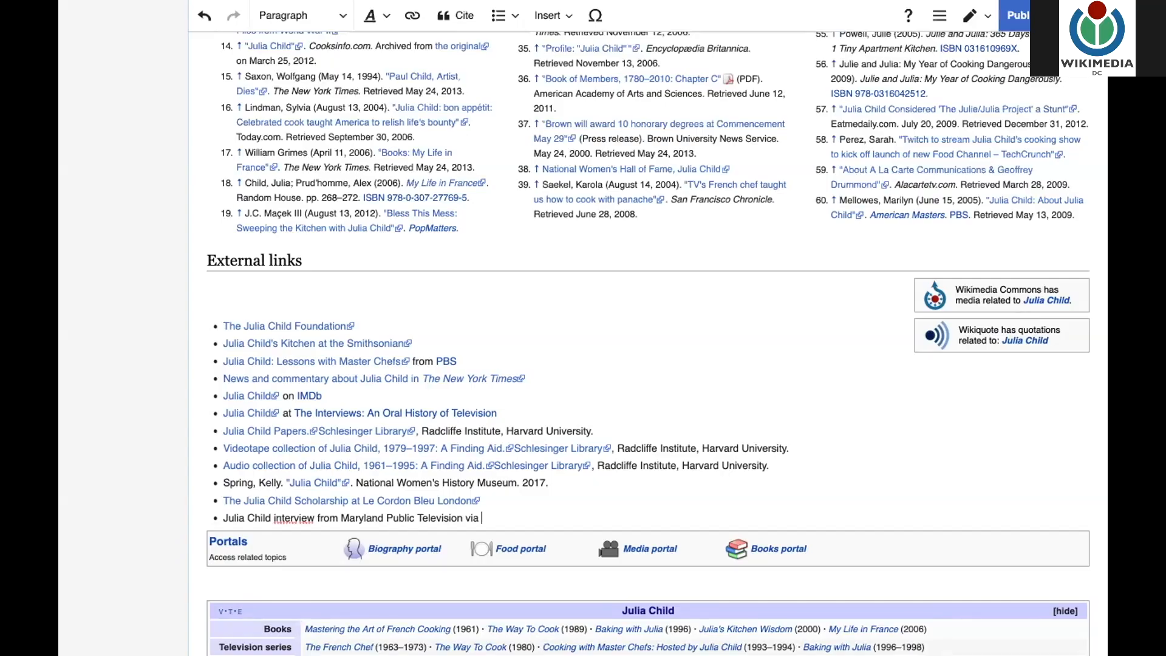
text(amazo)
key(BackSpace)
key(BackSpace)
key(BackSpace)
key(BackSpace)
key(BackSpace)
text(AAPB)
drag(522, 511, 209, 510)
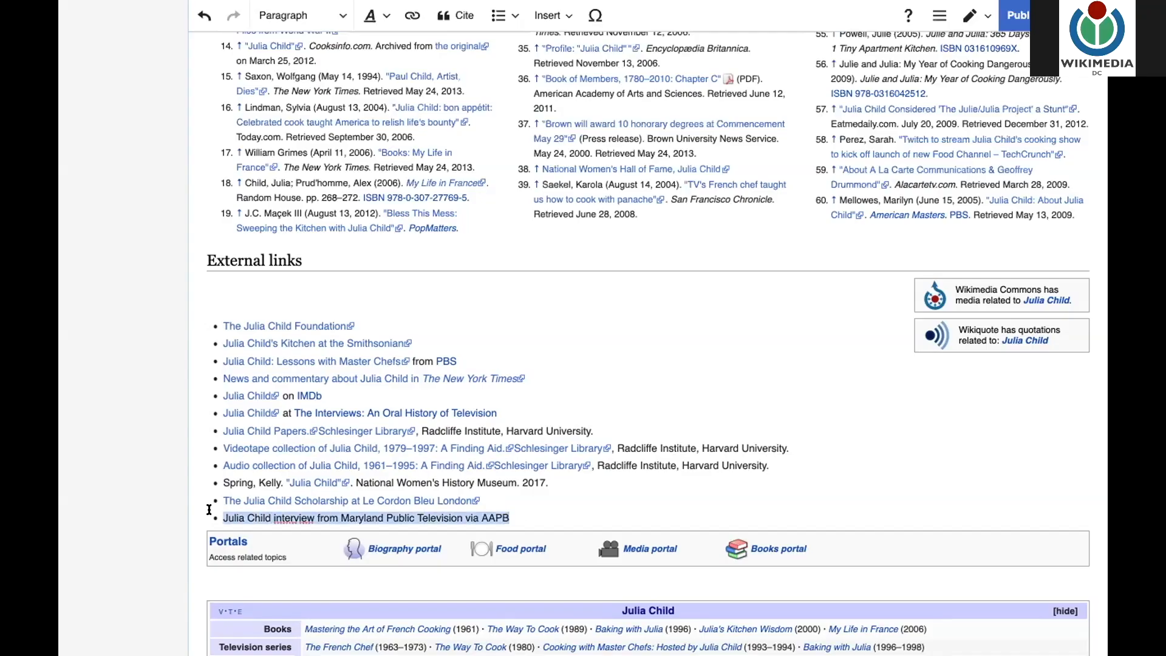
click(412, 18)
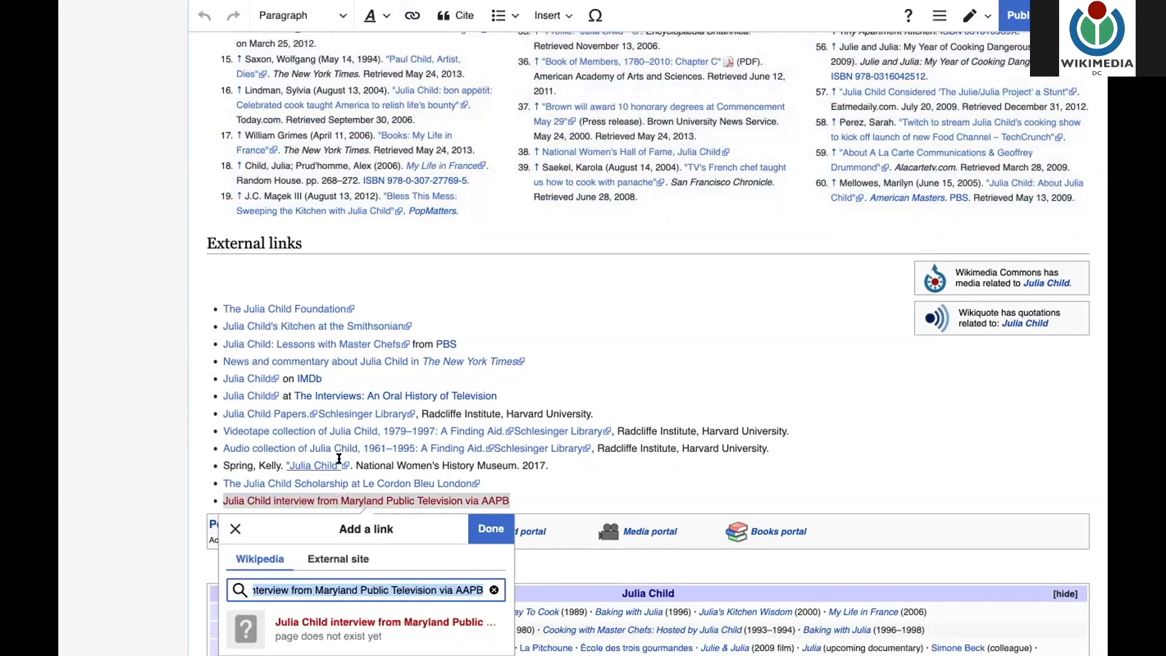
scroll(338, 460, down, 2)
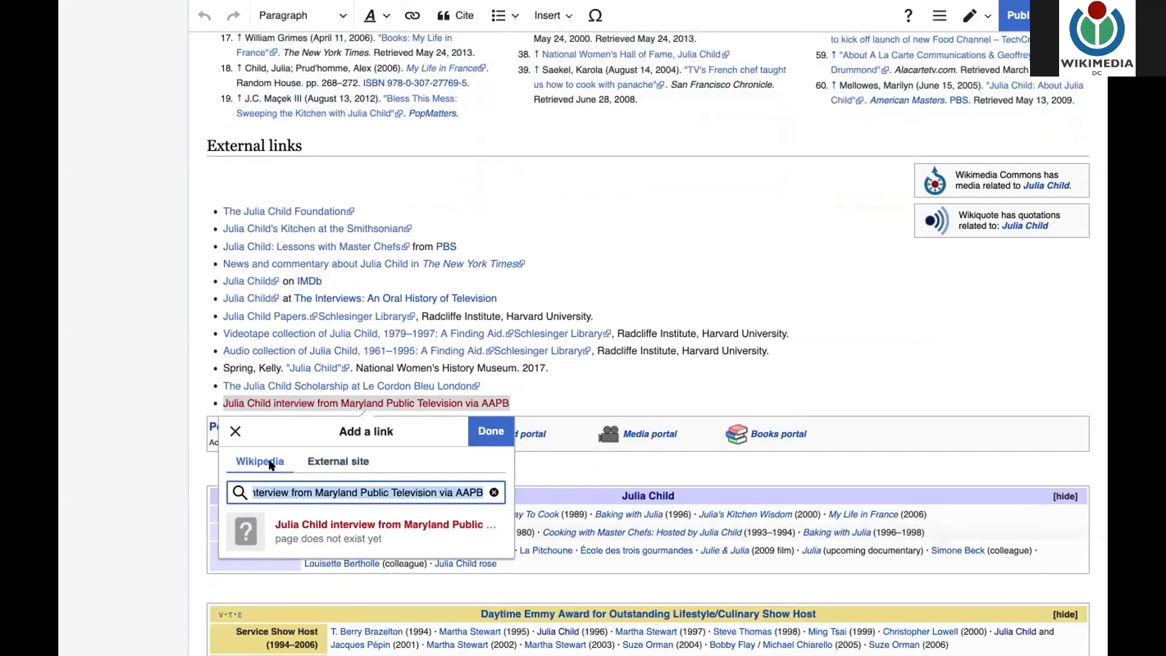
click(326, 462)
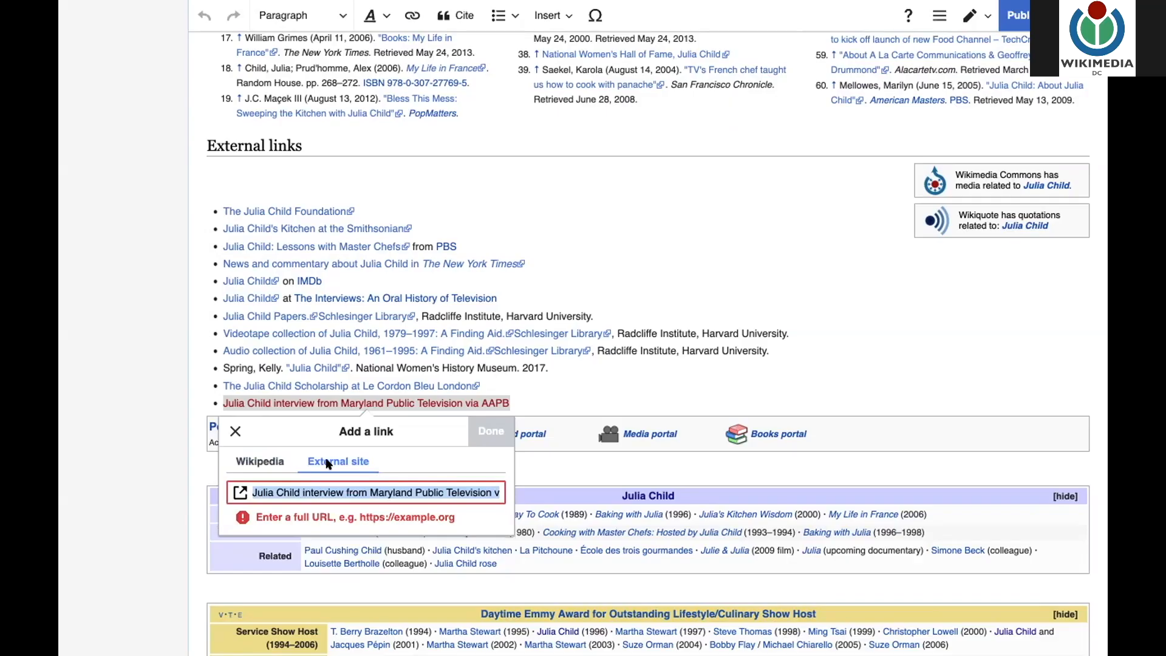
key(BackSpace)
text(https://americanarchive.org/catalog/cpb-aacip-394-67wm3k50)
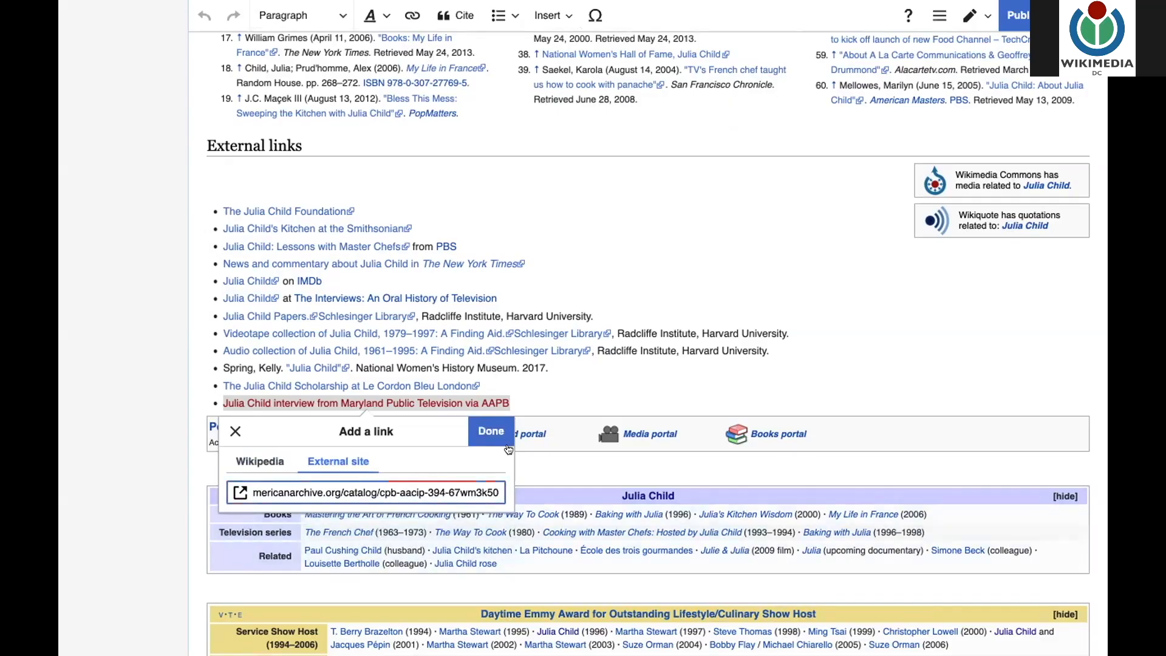
click(490, 432)
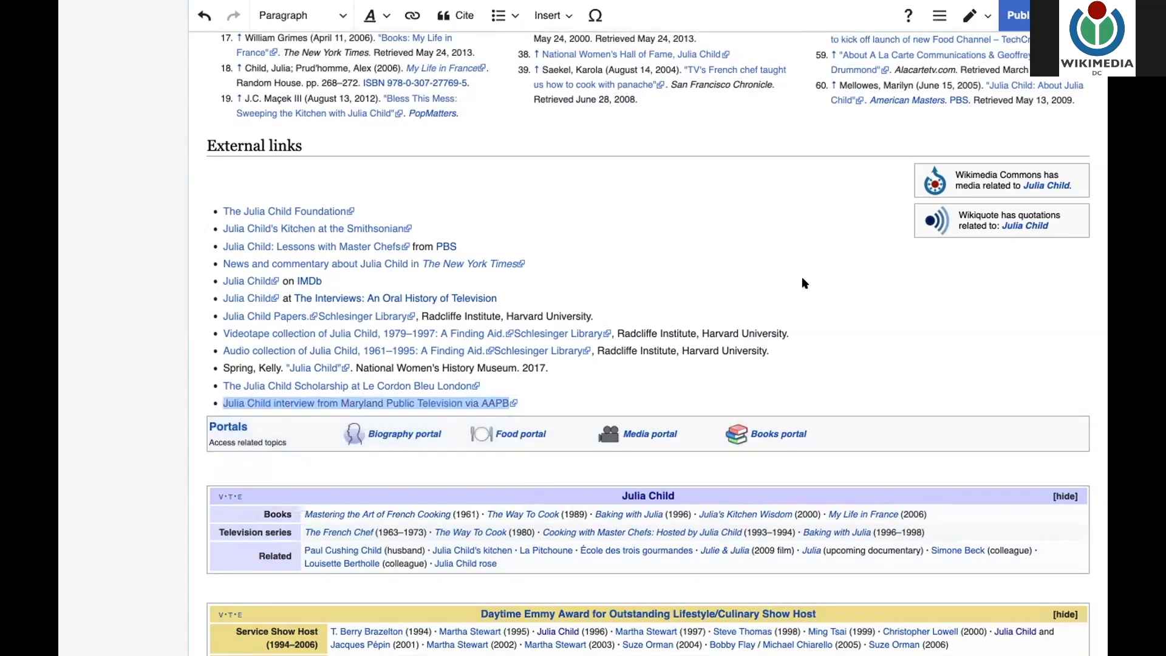
Look back through the article from External links past the references and films to the start of the Works section
scroll(557, 456, down, 1)
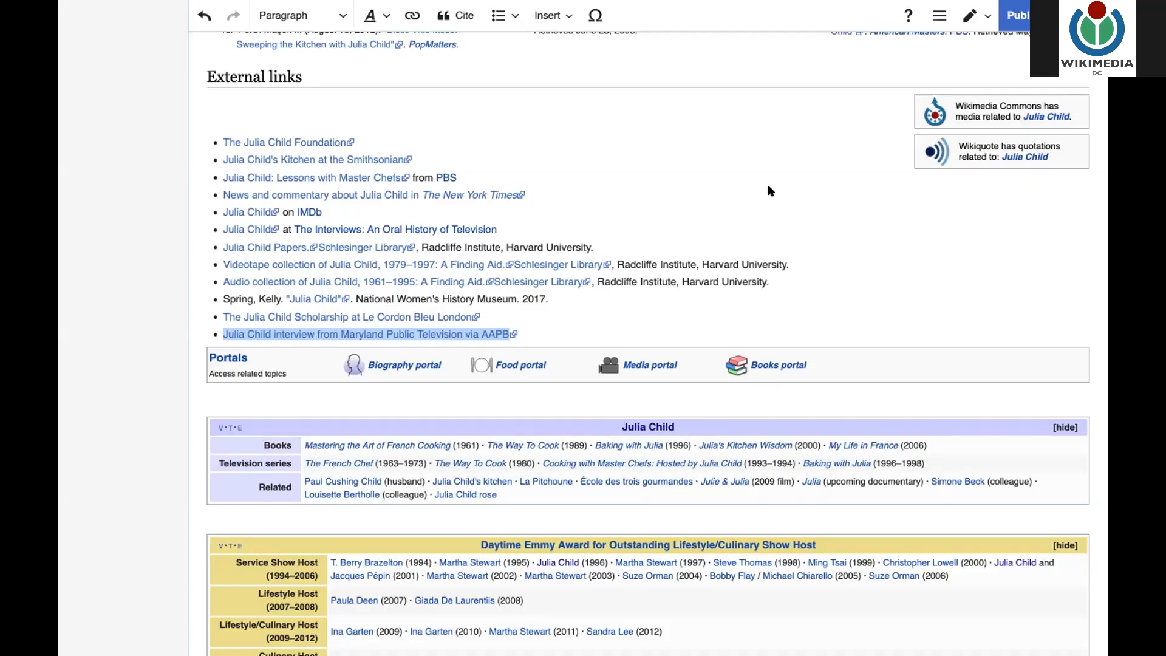
scroll(145, 363, up, 5)
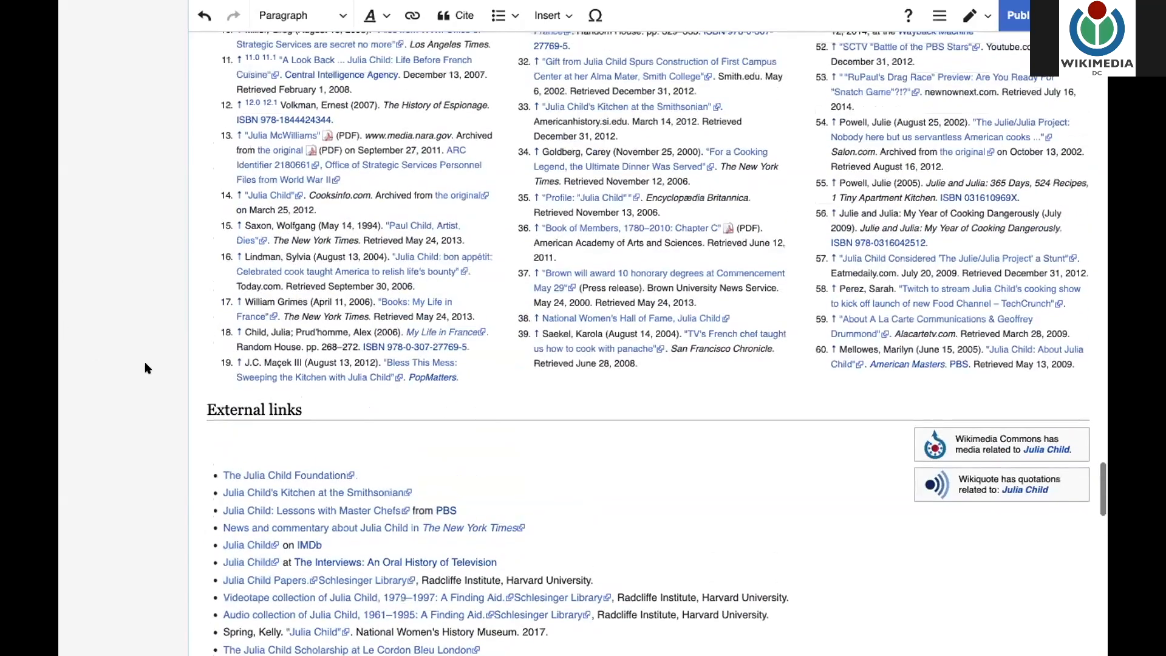
scroll(145, 362, up, 2)
scroll(145, 362, up, 1)
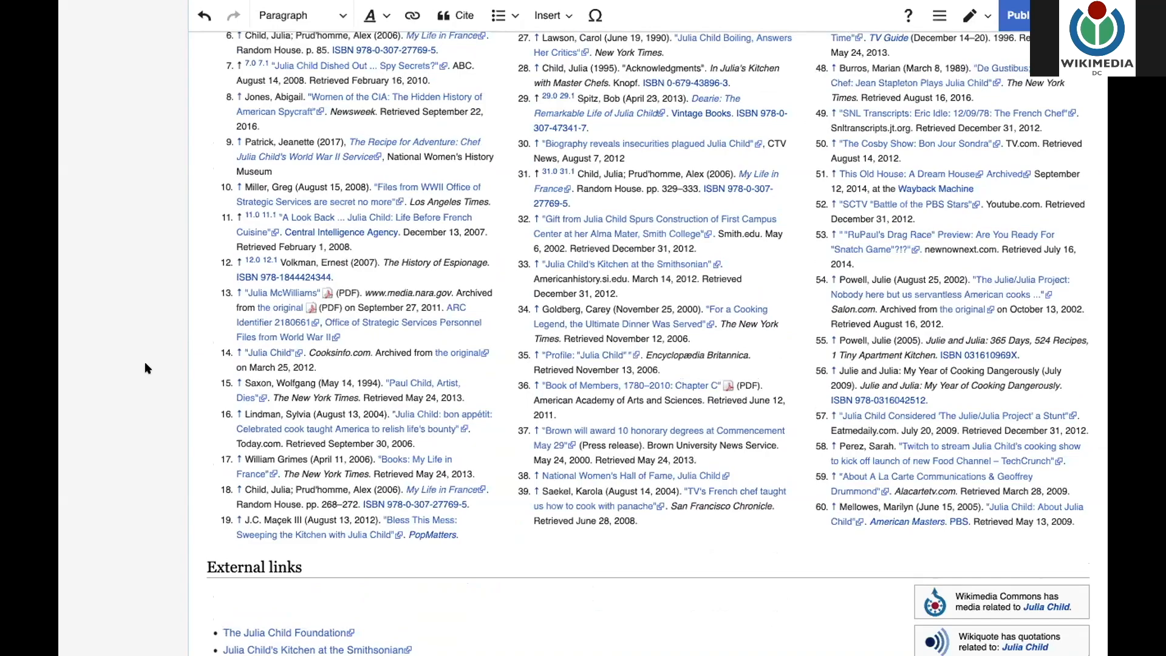
scroll(145, 362, up, 5)
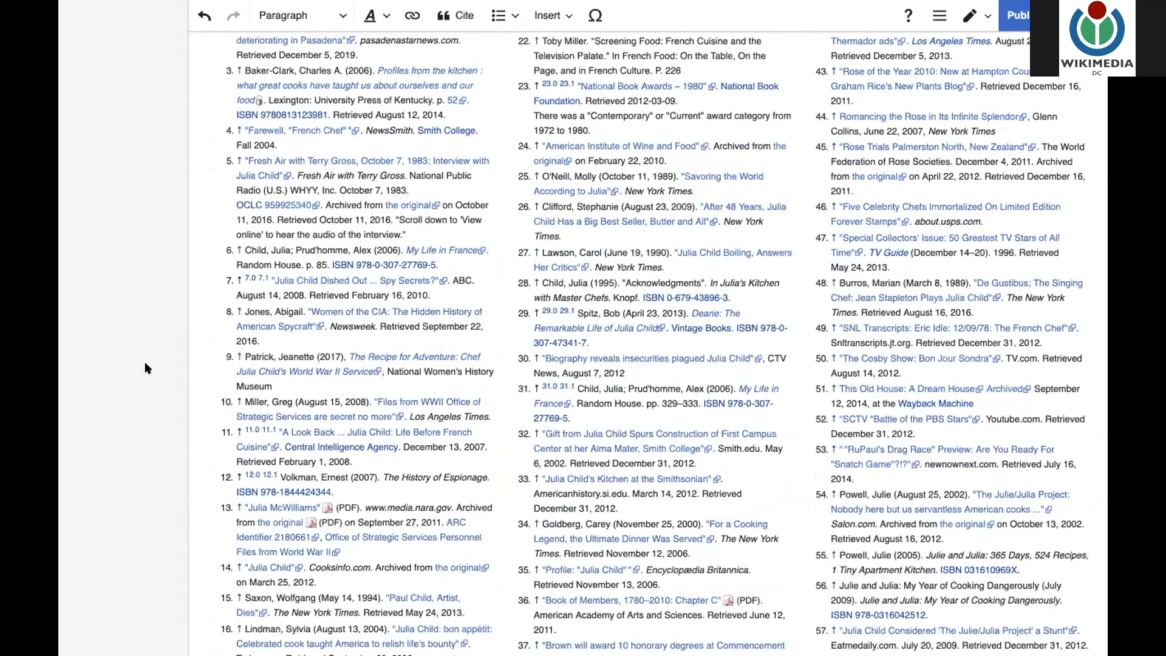
scroll(145, 363, up, 10)
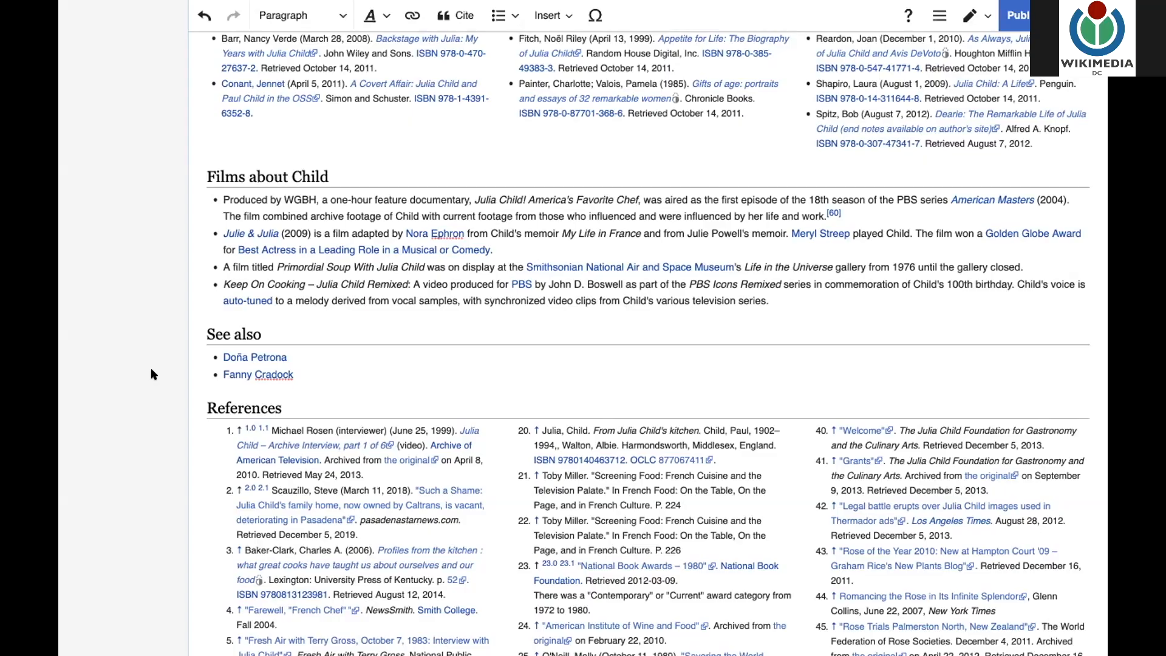
scroll(151, 373, up, 6)
scroll(152, 376, up, 7)
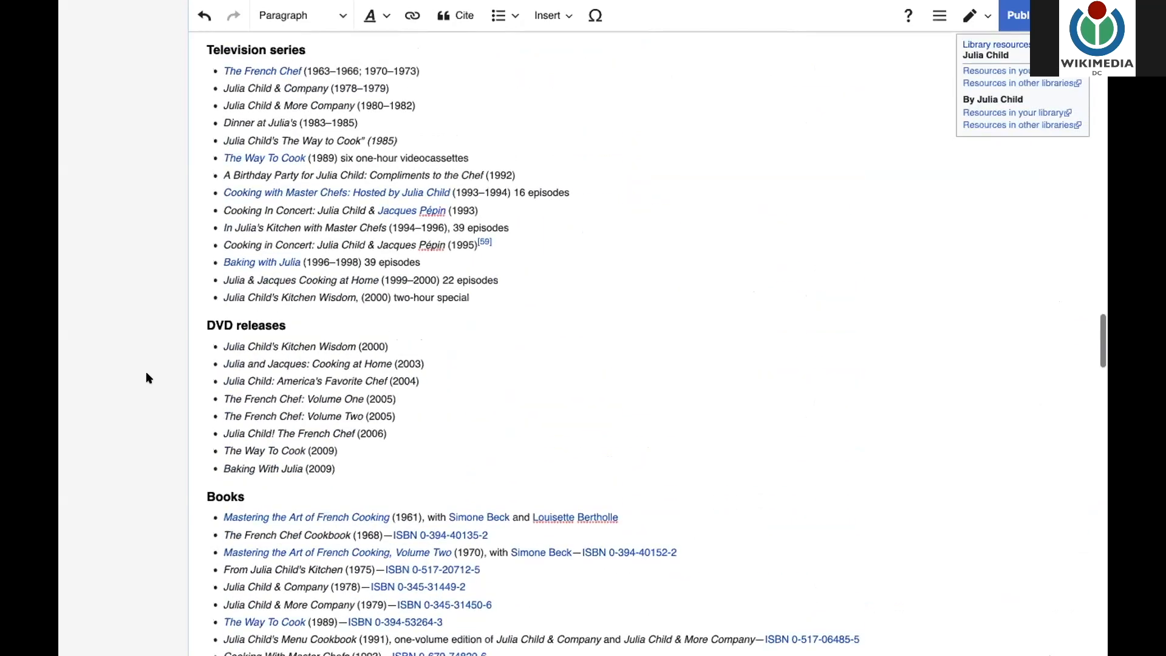
scroll(148, 378, up, 3)
scroll(148, 378, up, 2)
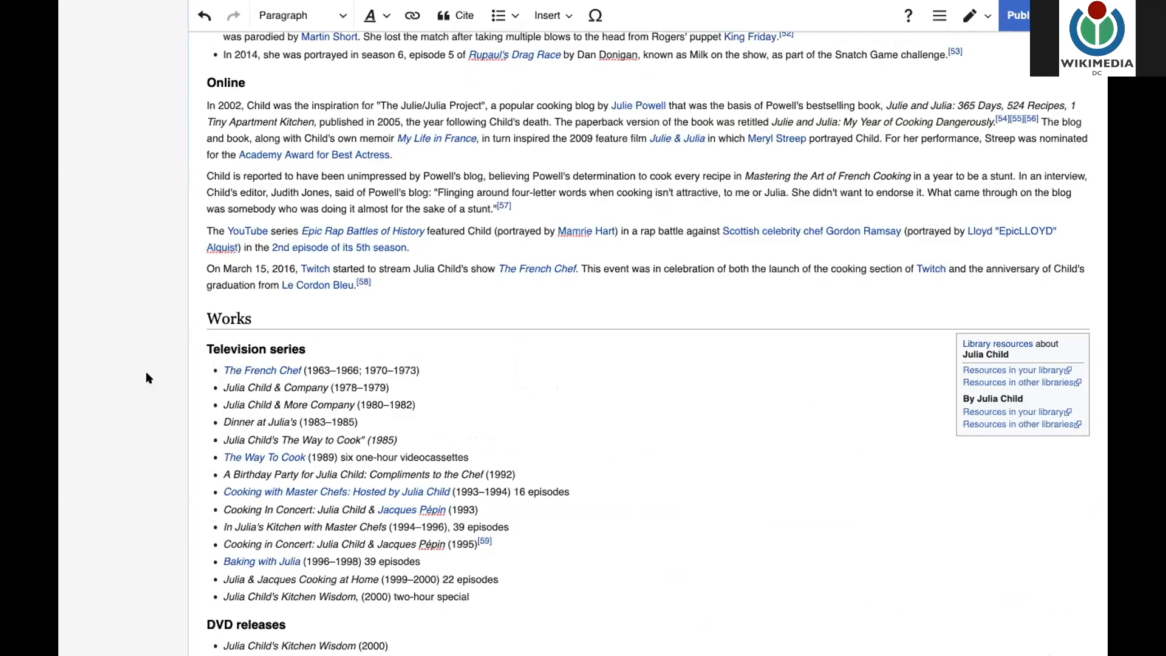
Insert the line "Sample heading" directly above the Works section and format it as a Heading
click(207, 311)
key(Return)
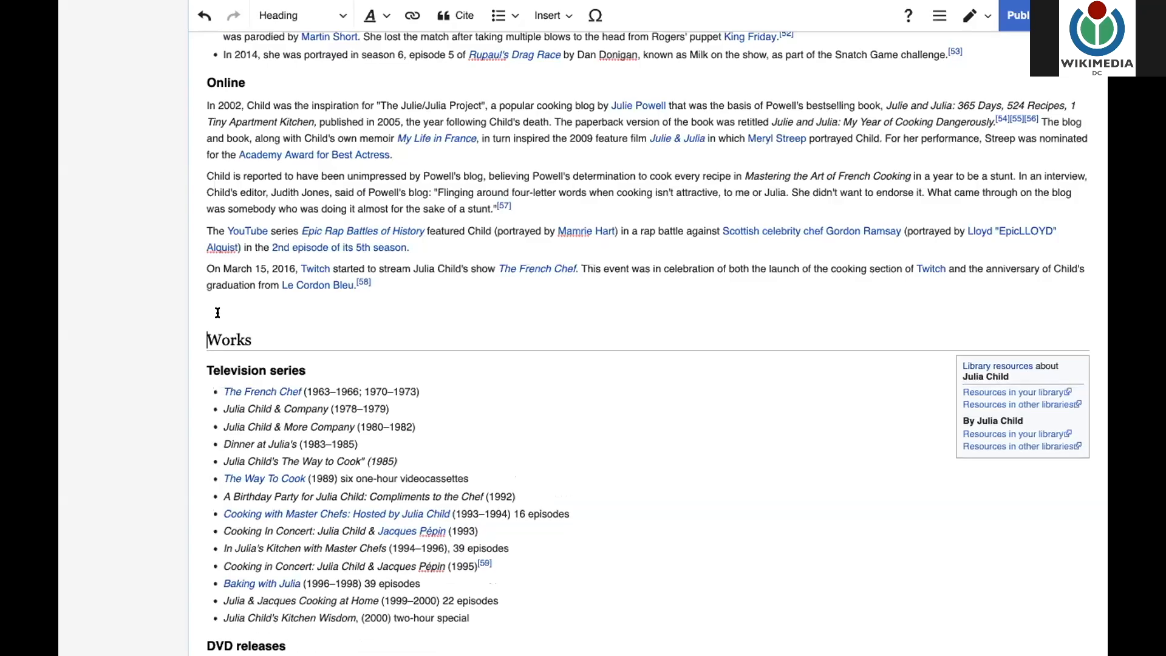
click(209, 309)
text(Sample heading)
drag(282, 308, 201, 302)
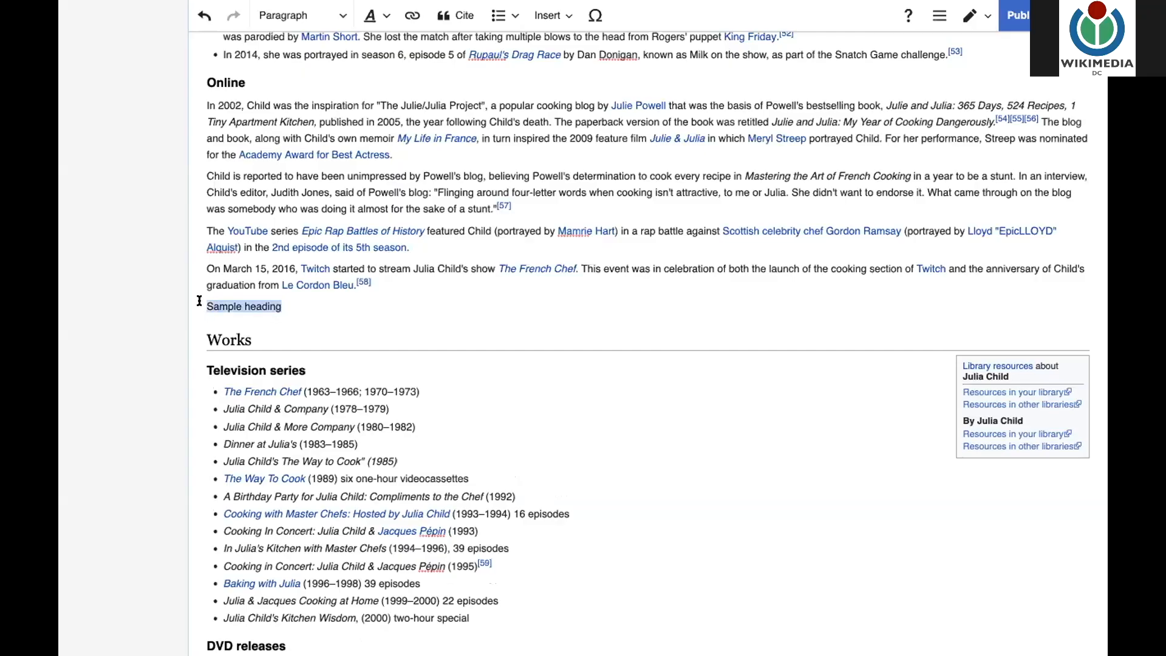
click(289, 18)
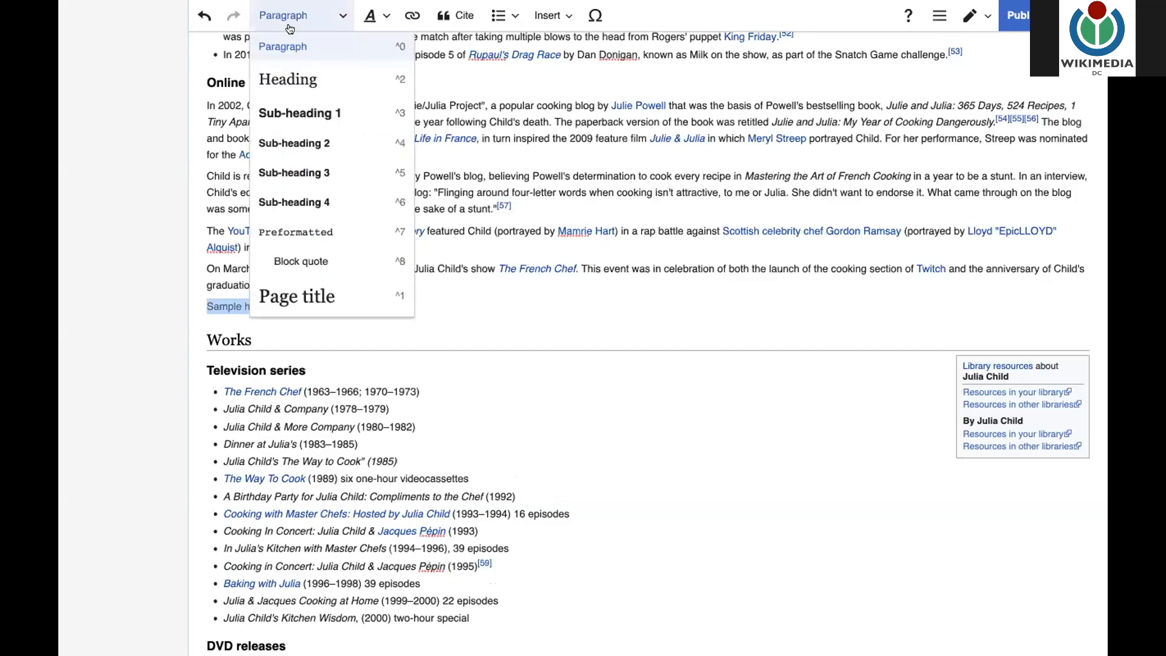
click(289, 79)
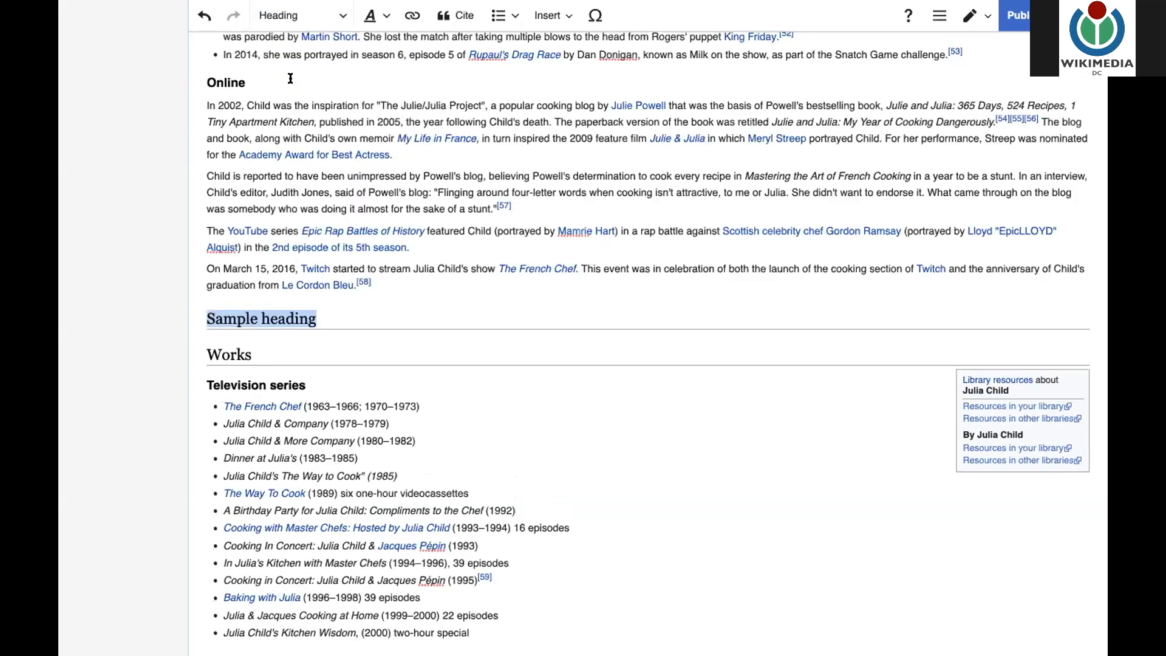
click(336, 315)
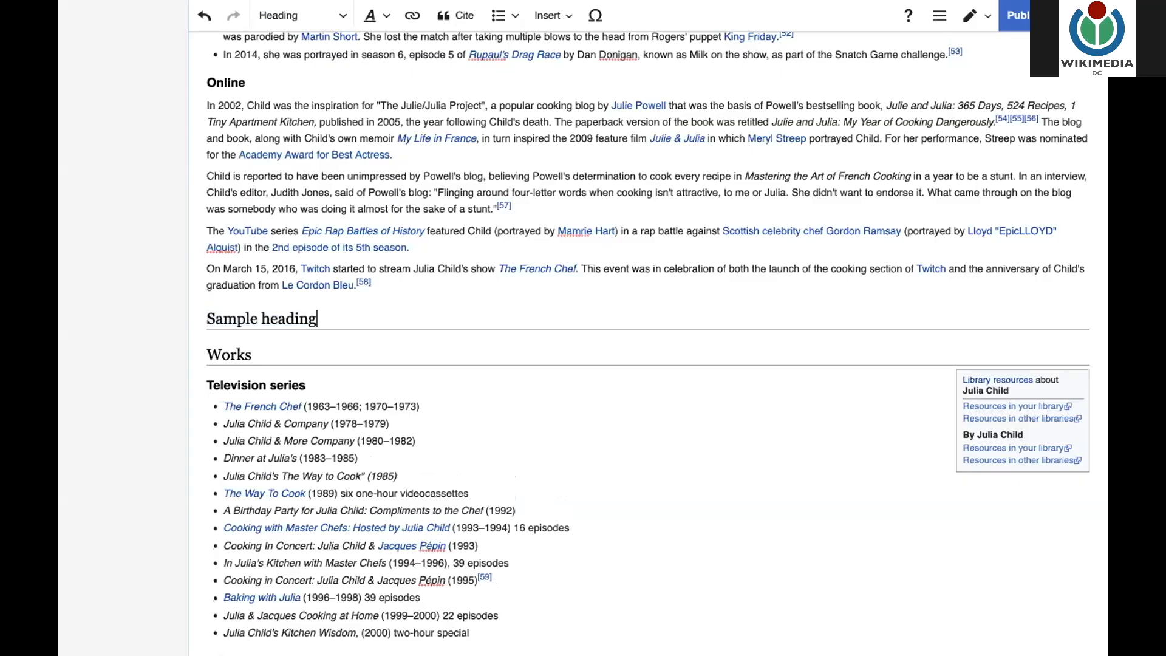
Add a paragraph of placeholder text "fbdjsbfjsjbfns" under the sample heading and start a new line below it
key(Return)
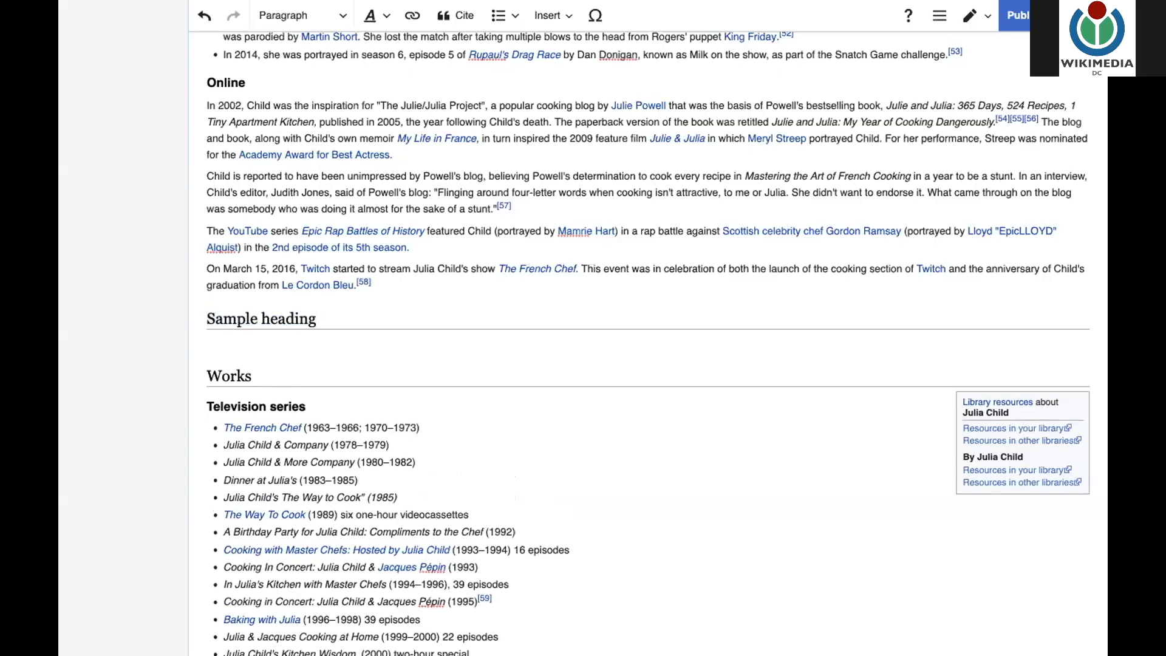
text(fbdjsbfjsjbfns)
key(Return)
Enter "Sample" below the placeholder paragraph, format it as a Heading, and add the text "vkdsksf" beneath it
text(Sample)
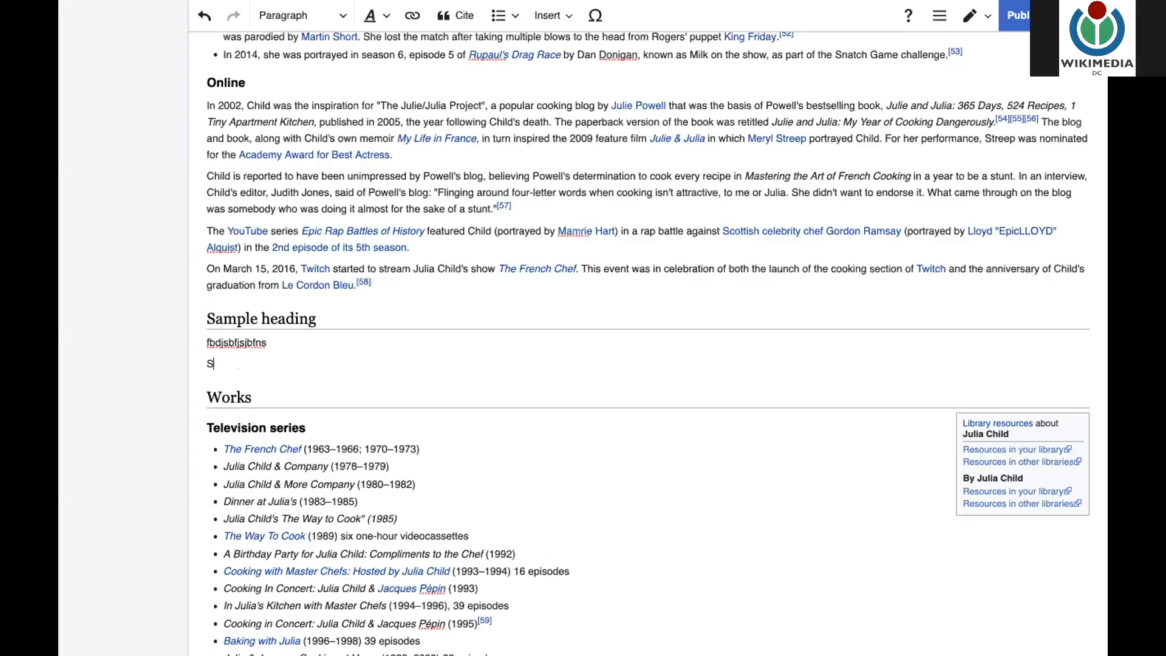
drag(246, 362, 208, 362)
click(299, 16)
click(290, 79)
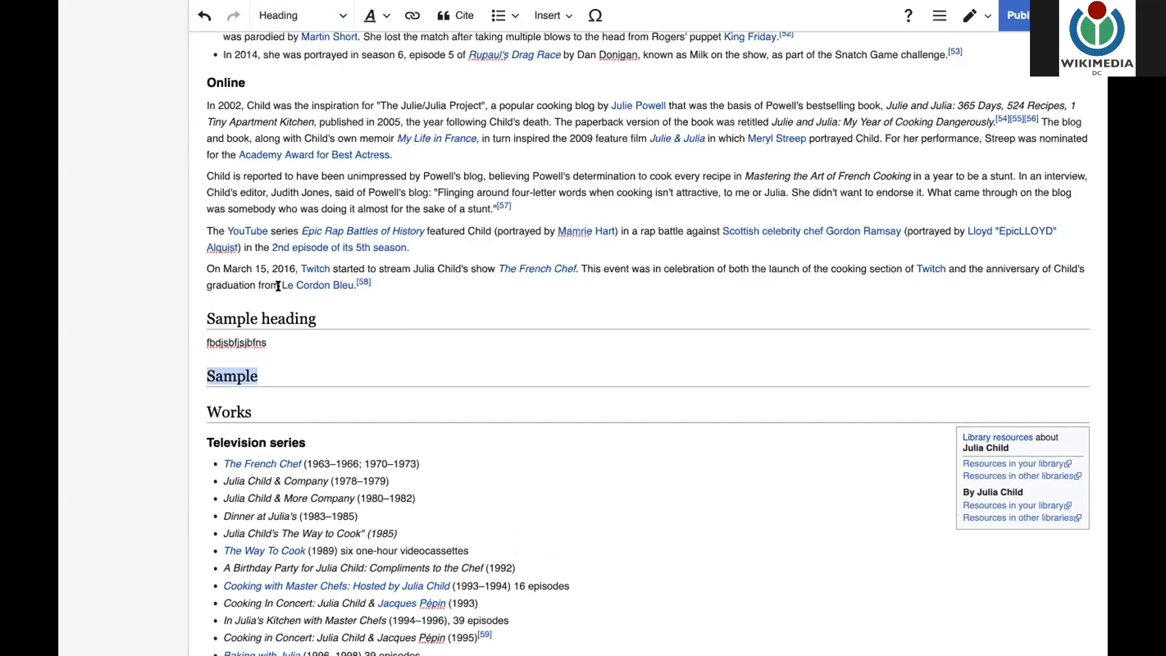
click(291, 370)
key(Return)
text(vkdsksf)
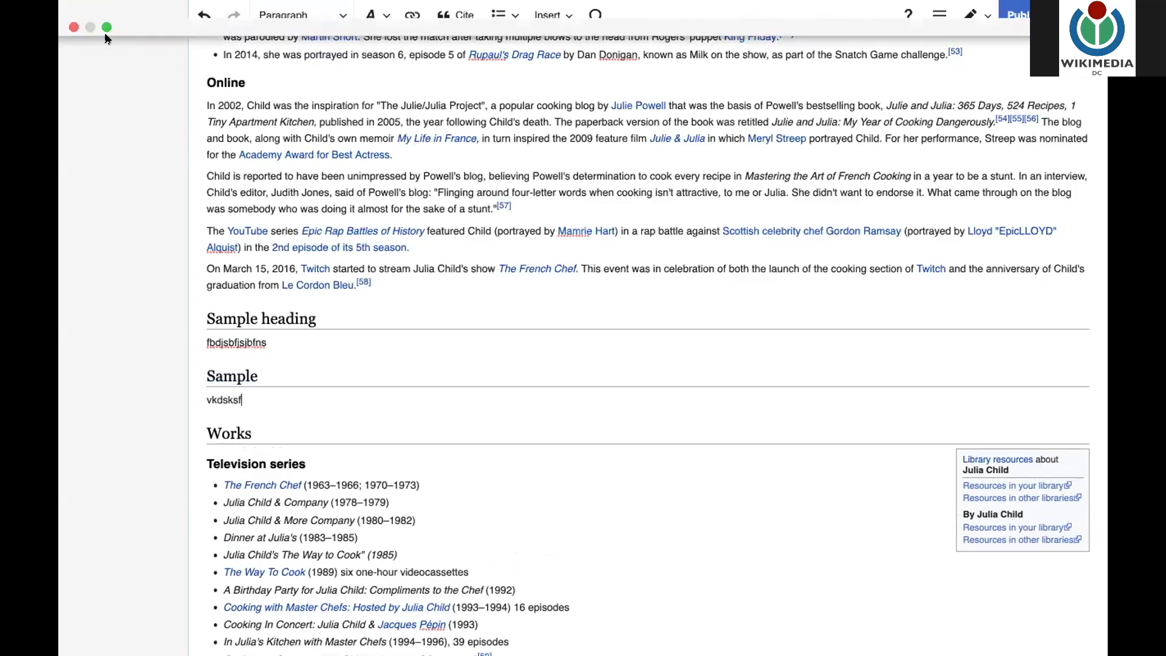
click(71, 26)
click(697, 234)
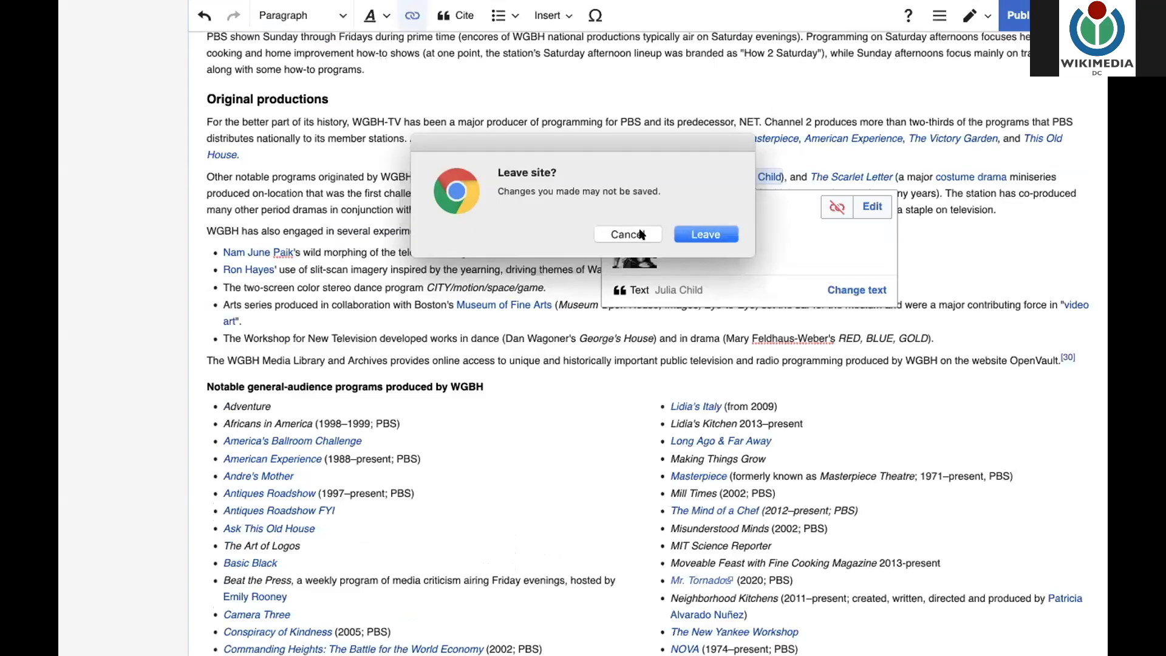
click(619, 236)
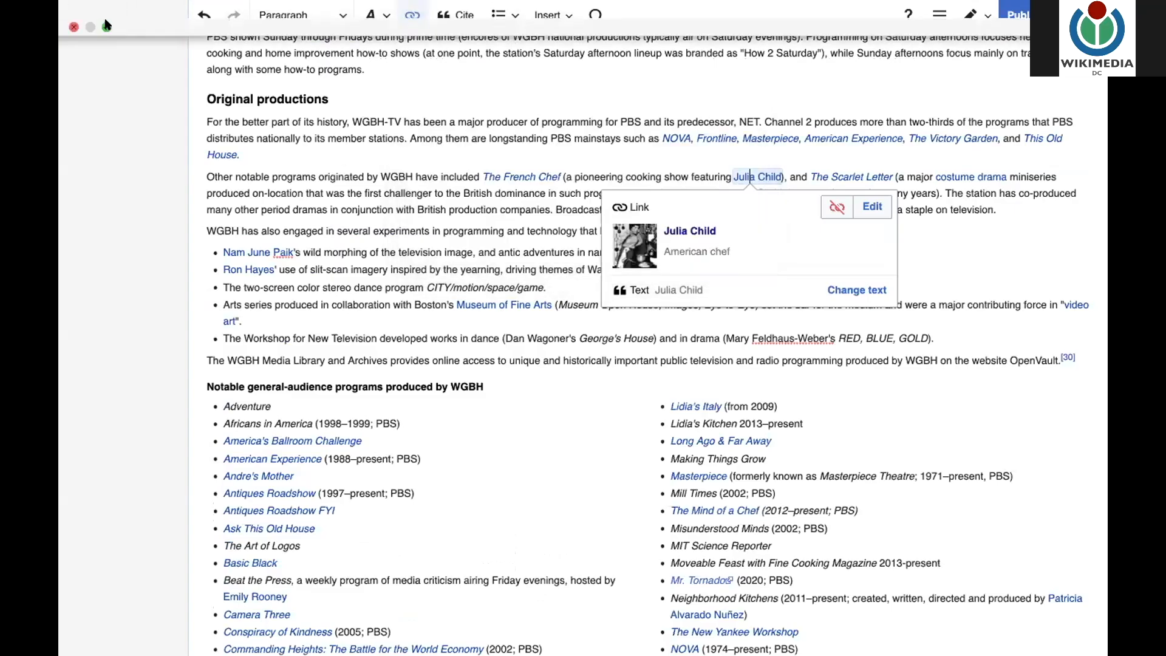
Leave the browser's full-screen view, switch to the AAPB July 2020 presentation in Google Slides and present it from the Visual Editor slide
click(106, 27)
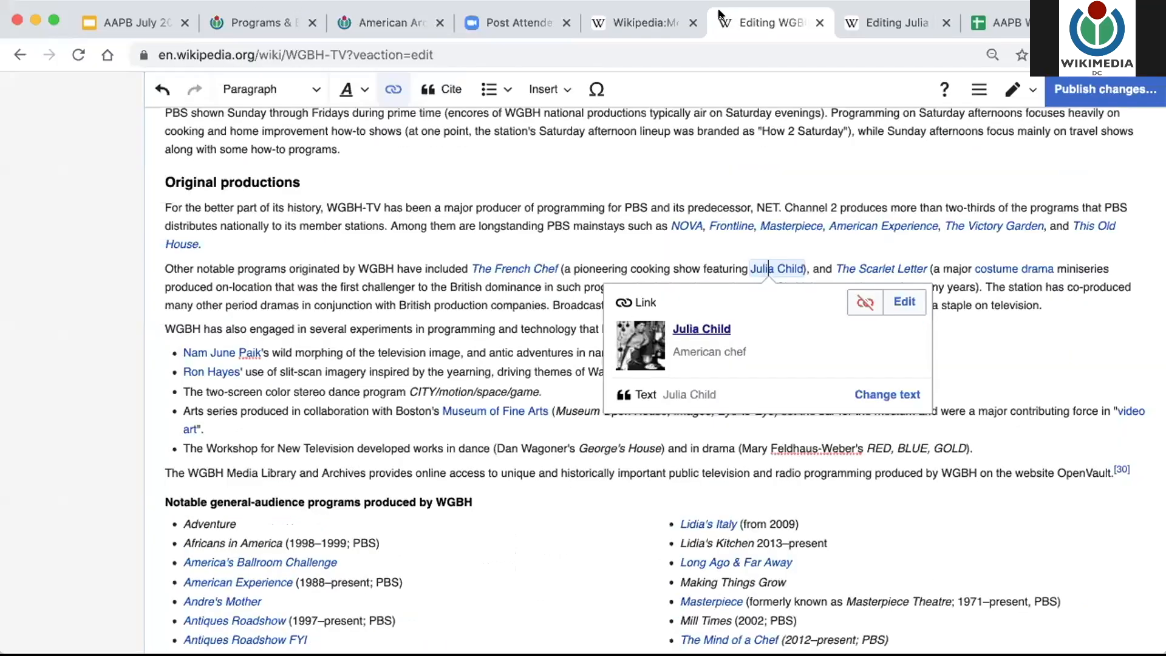
click(501, 25)
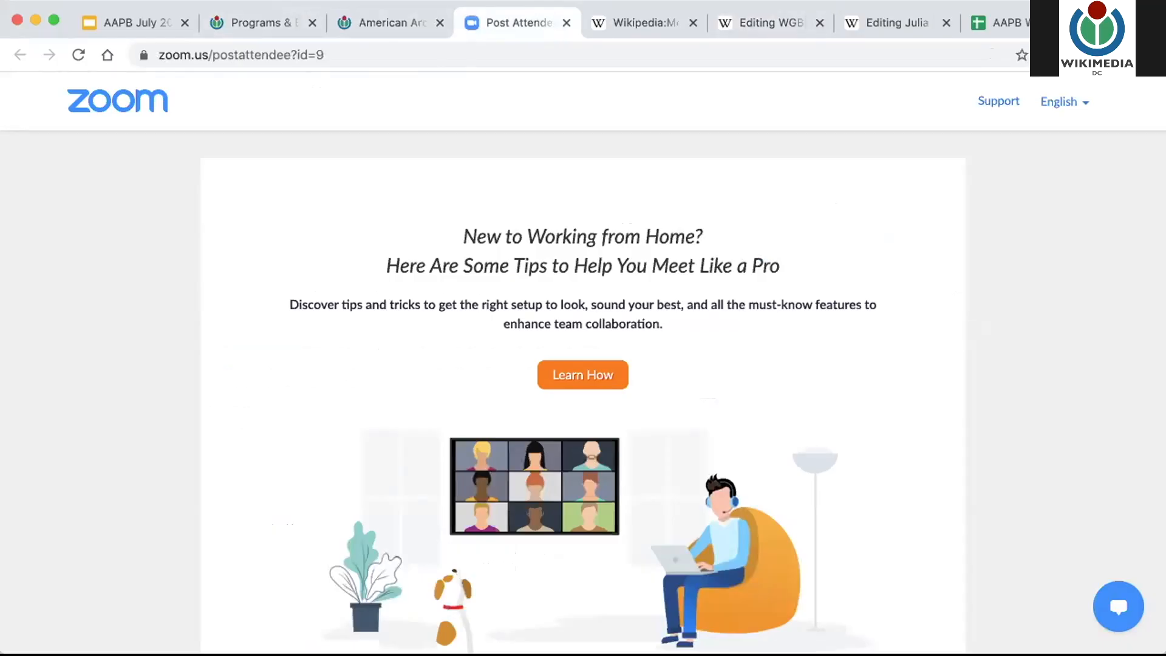
click(182, 32)
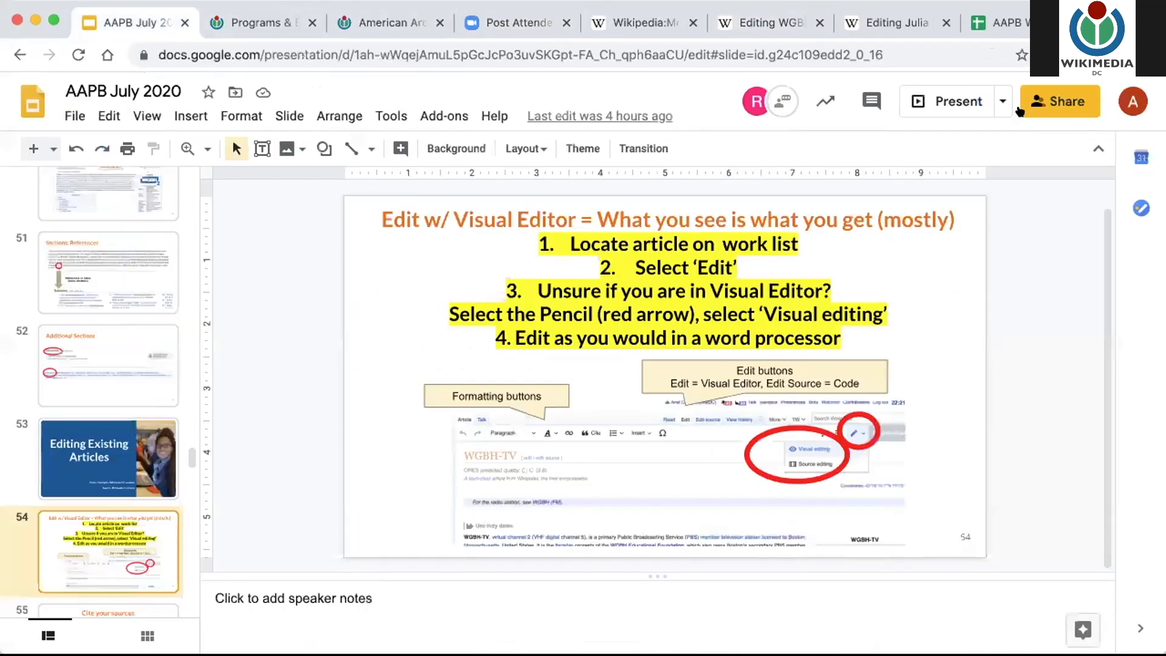
click(943, 101)
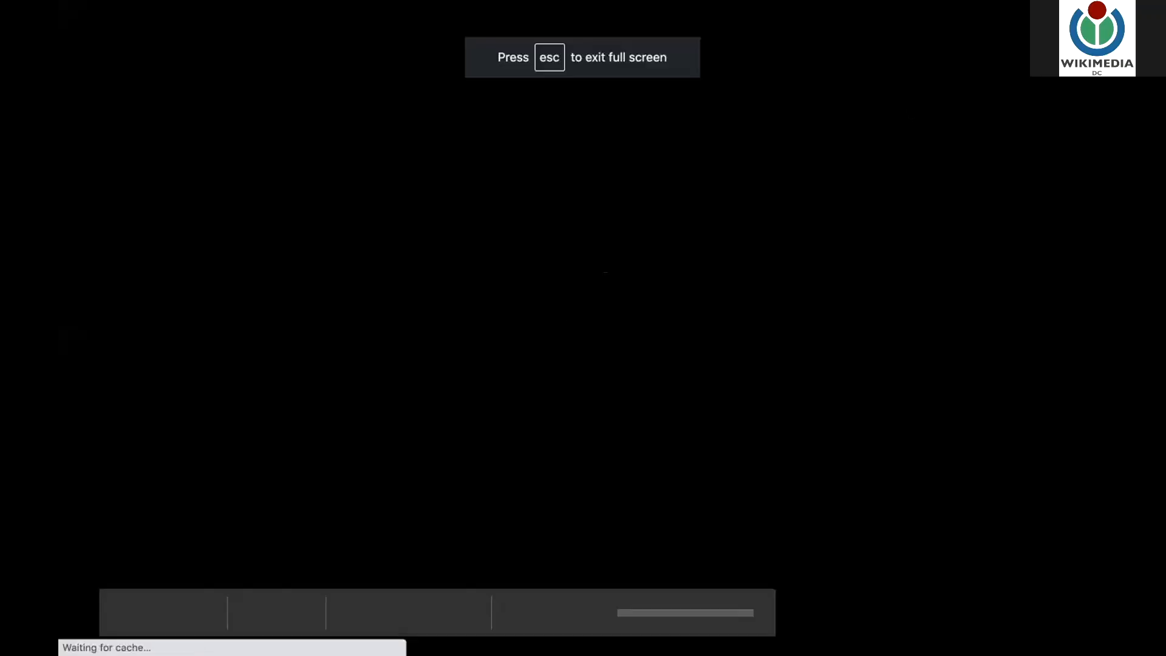
Advance the slideshow through the citation, internal link, section and publishing slides to the Tips slide
key(Right)
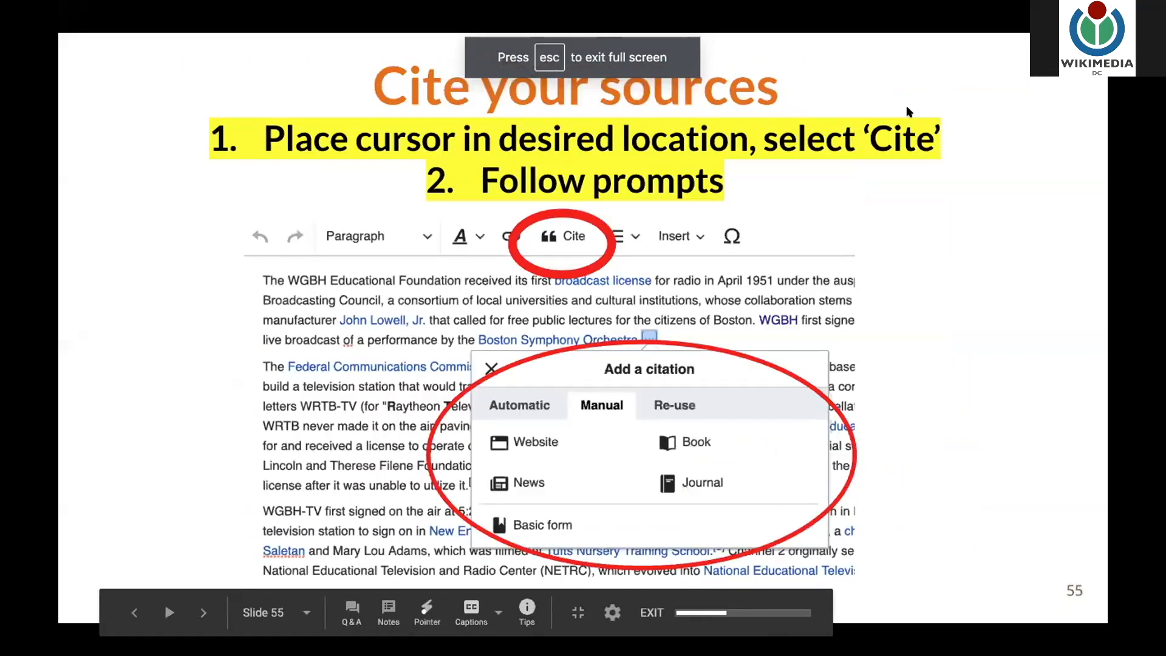
key(Right)
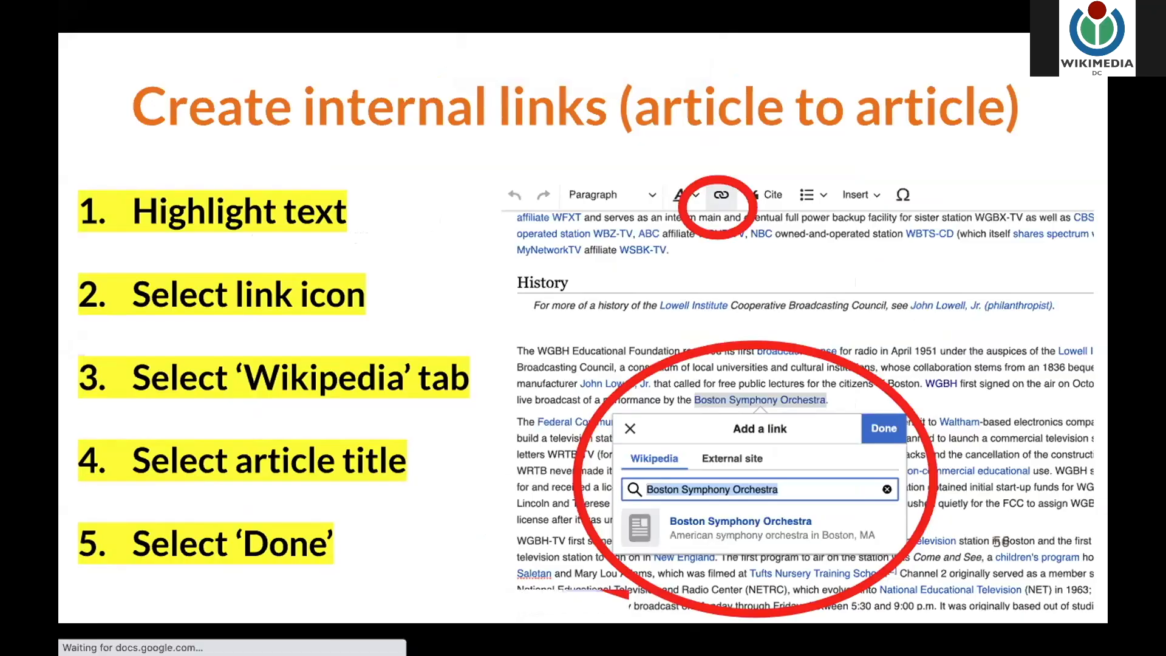
key(Right)
key(Right)
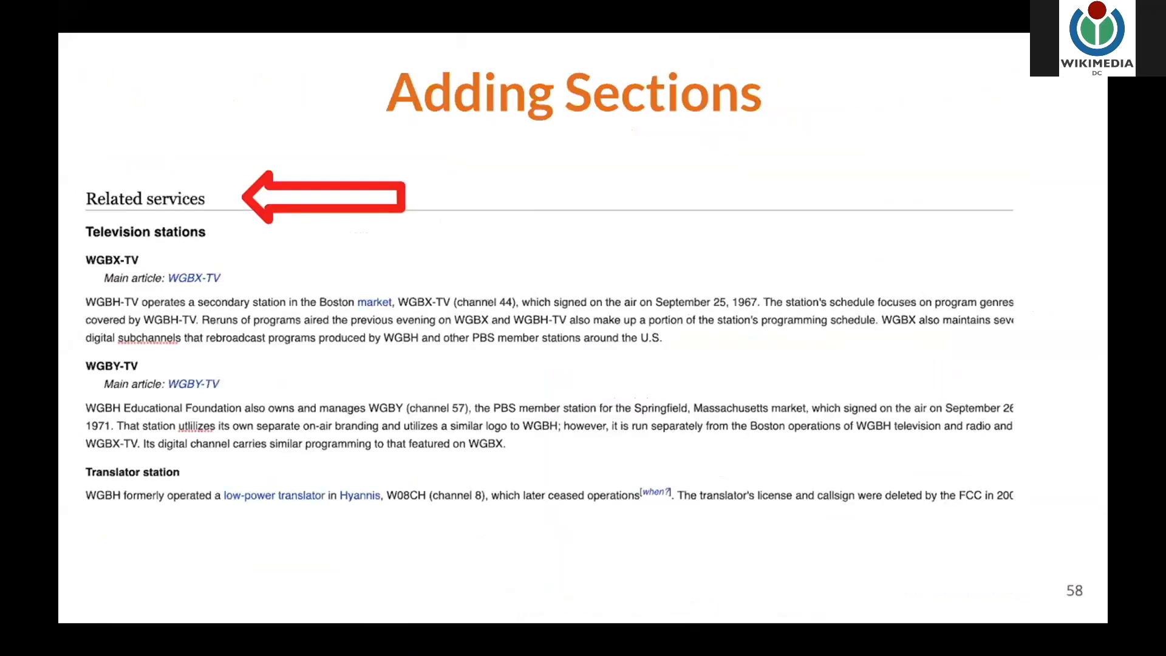
key(Right)
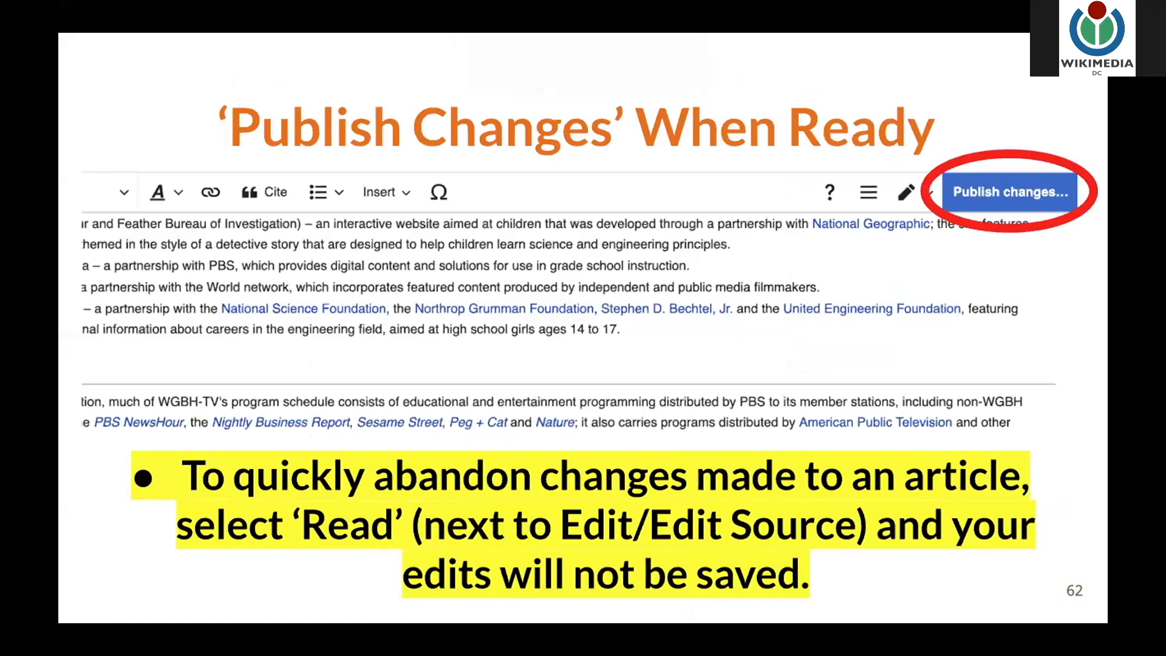
key(Right)
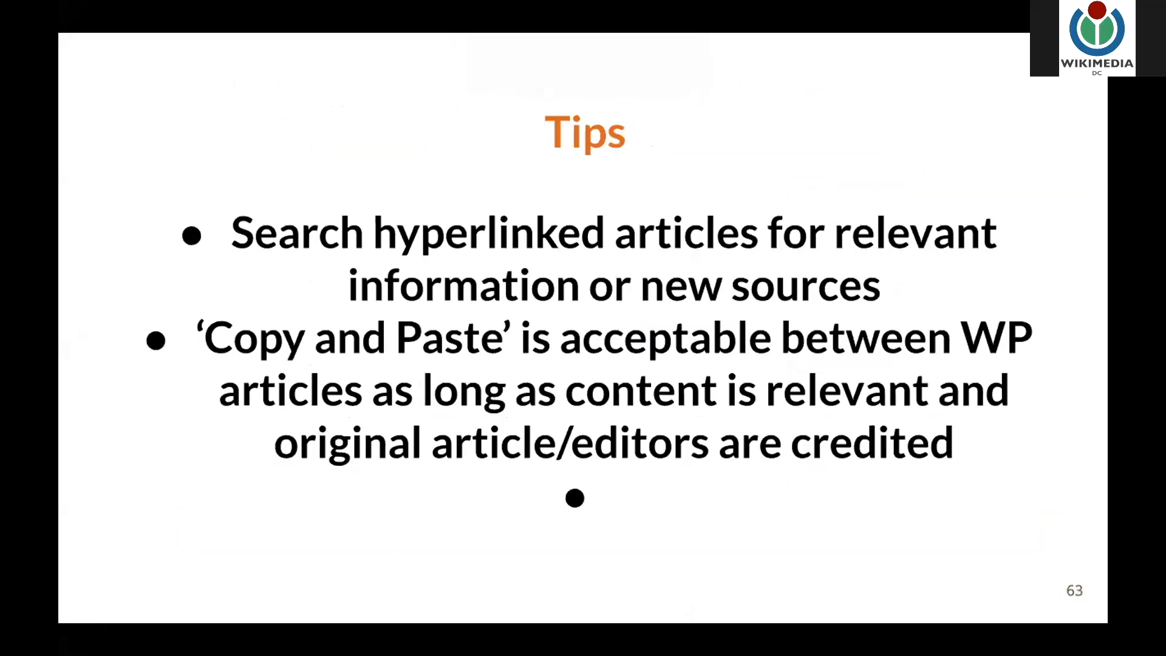